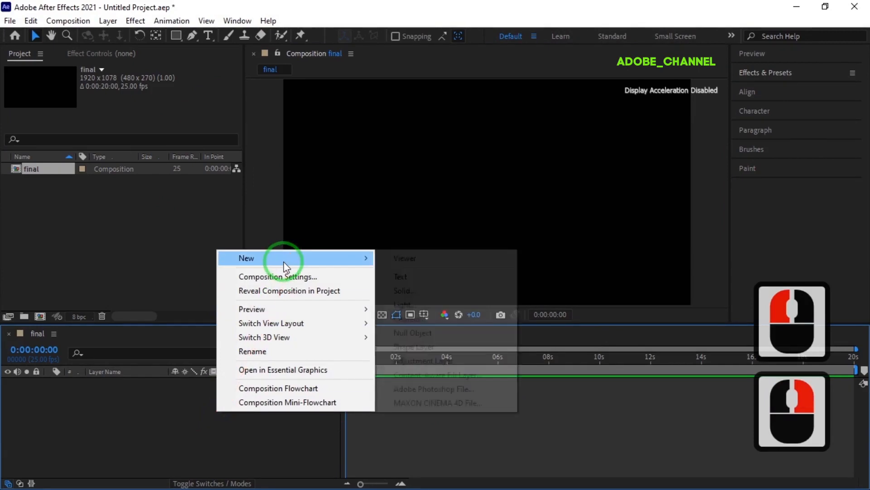
# Step: Create a black solid layer named "particles" in the final composition
pyautogui.click(416, 289)
pyautogui.press('BackSpace')
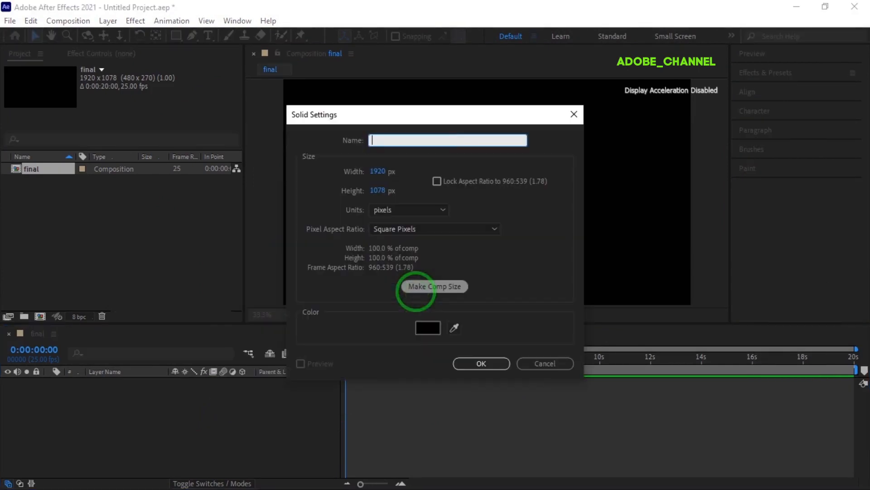
pyautogui.write('parti')
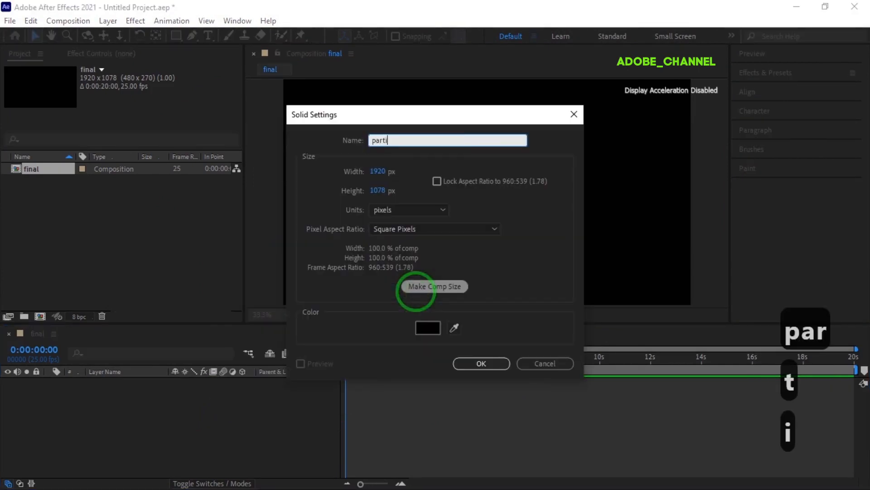
pyautogui.write('cles')
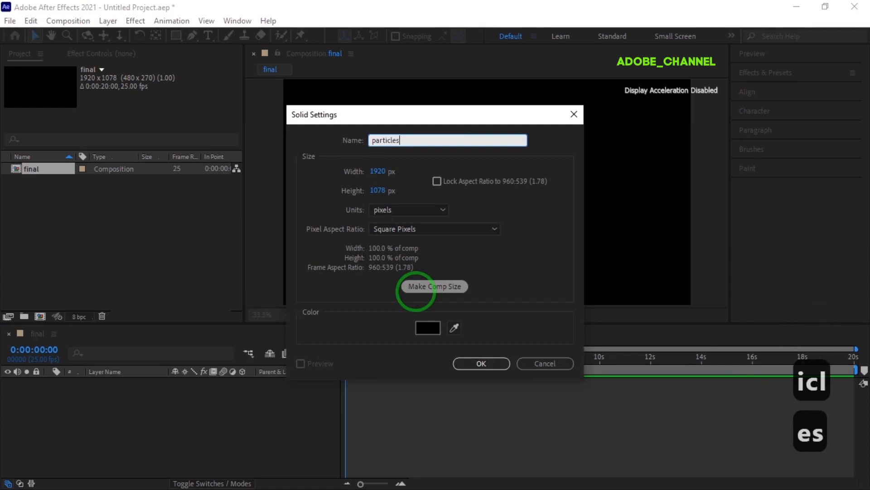
pyautogui.click(481, 364)
# Step: Find the RG Trapcode Particular effect and apply it to the particles layer
pyautogui.click(799, 73)
pyautogui.click(775, 88)
pyautogui.click(772, 88)
pyautogui.write('p')
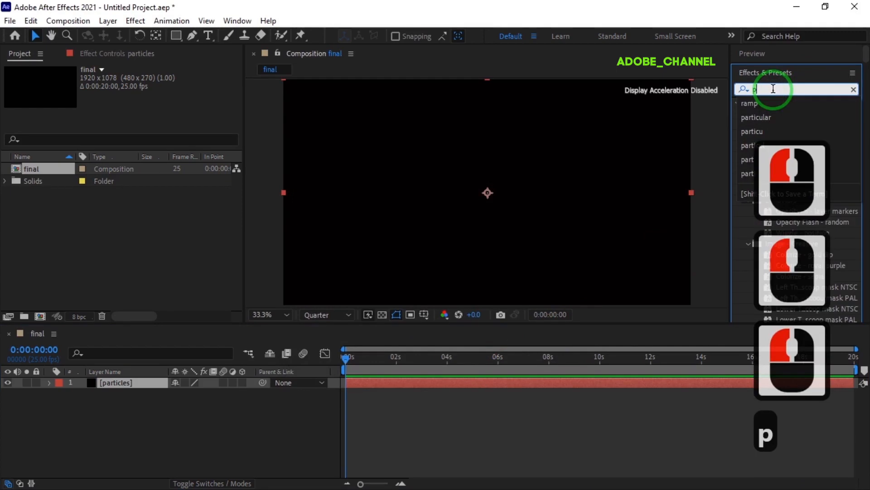
pyautogui.write('articular')
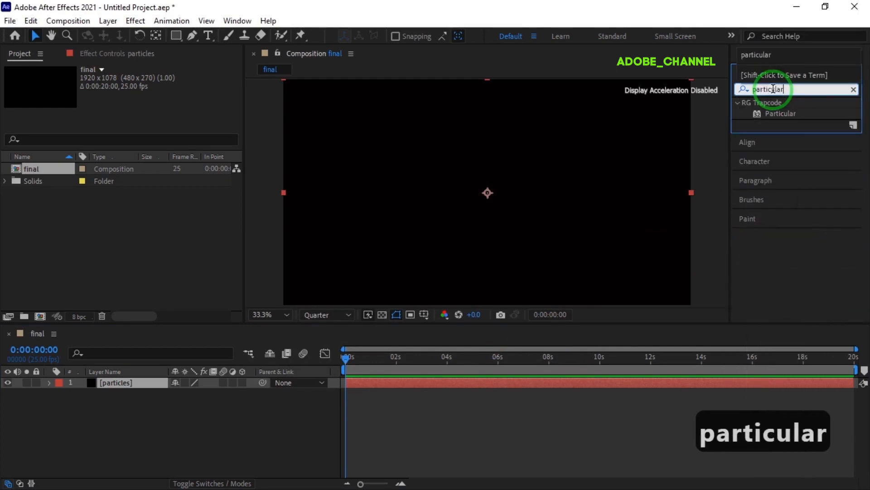
pyautogui.doubleClick(787, 112)
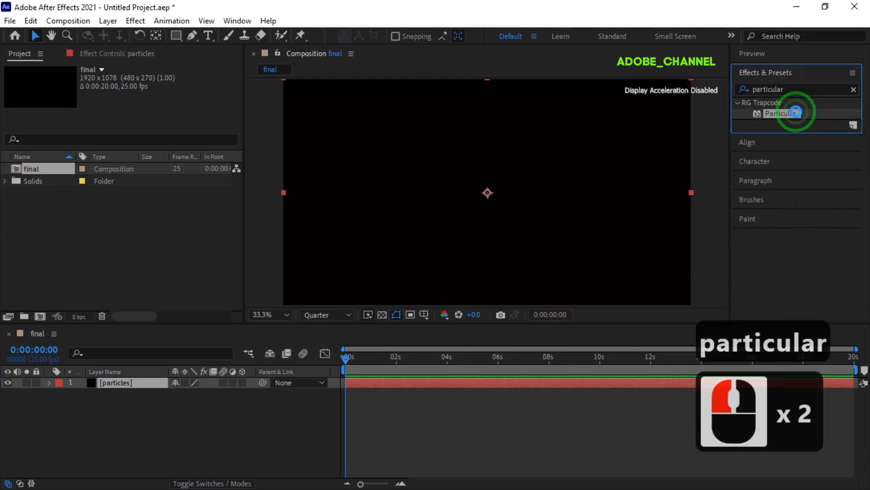
# Step: Add a white spot light named "Emitter" to the composition
pyautogui.rightClick(161, 427)
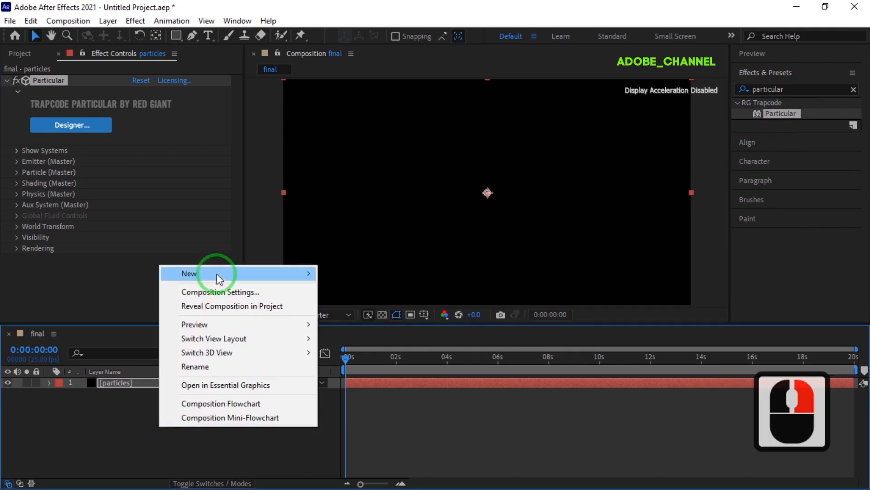
pyautogui.moveTo(217, 274)
pyautogui.click(346, 320)
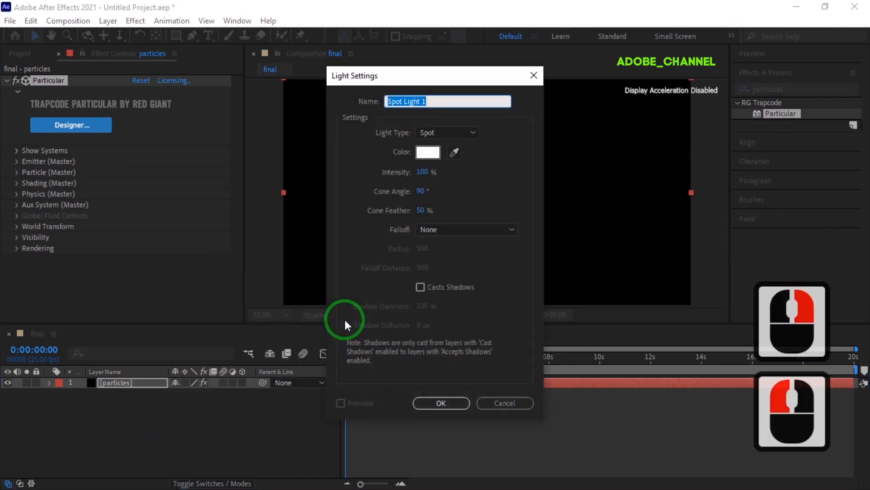
pyautogui.write('Emitter')
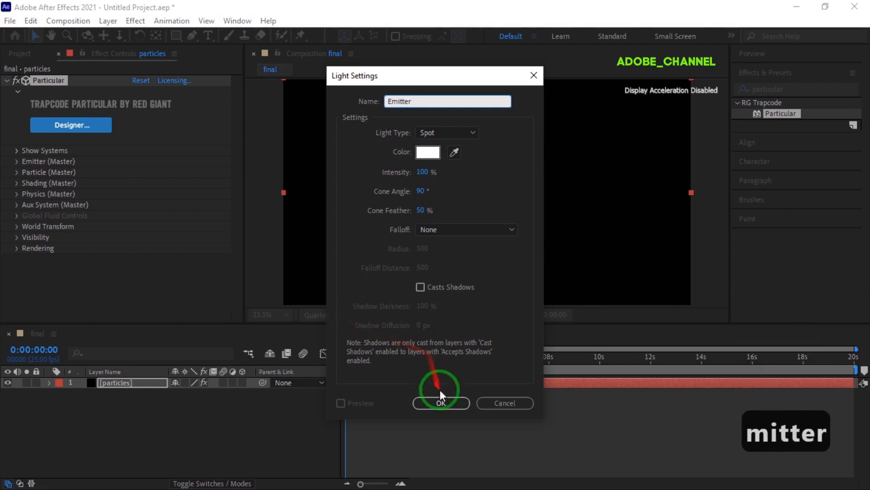
pyautogui.click(441, 401)
# Step: Add a 3D null object and parent the Emitter light to it
pyautogui.rightClick(175, 434)
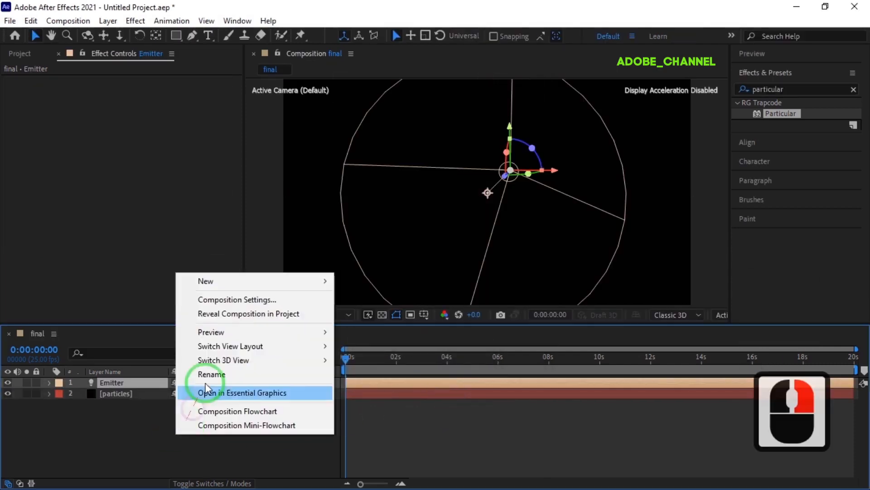
pyautogui.moveTo(245, 282)
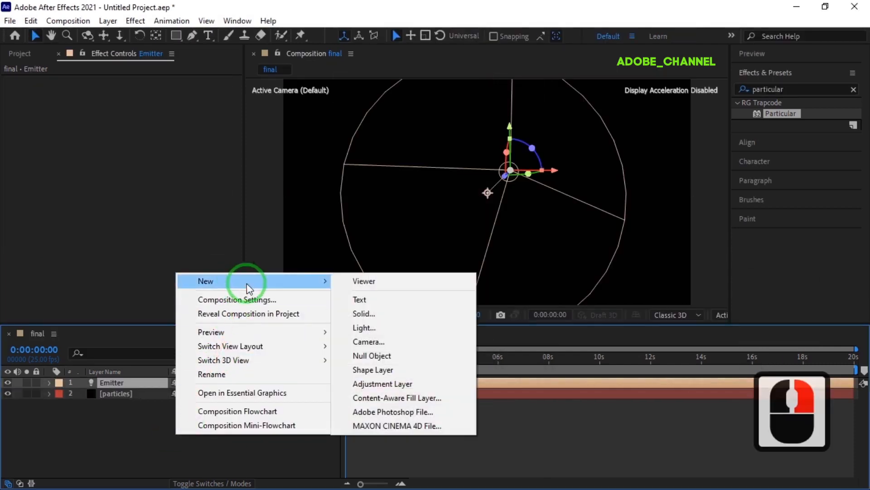
pyautogui.click(368, 354)
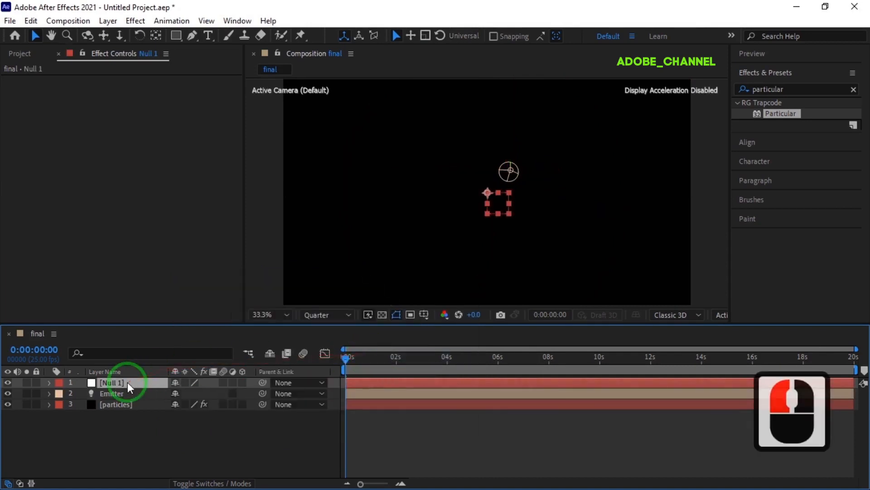
pyautogui.click(243, 382)
pyautogui.moveTo(260, 393); pyautogui.dragTo(101, 385)
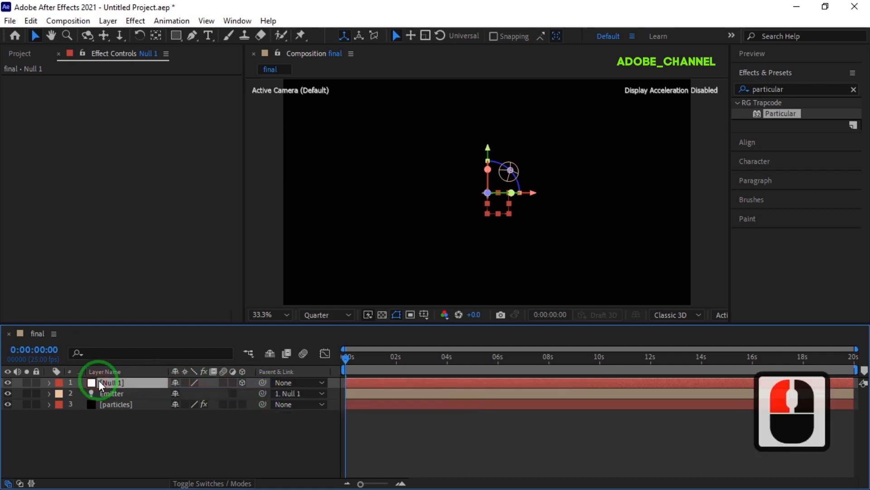
# Step: Set the Emitter light's Y and Z position values to 0
pyautogui.click(113, 393)
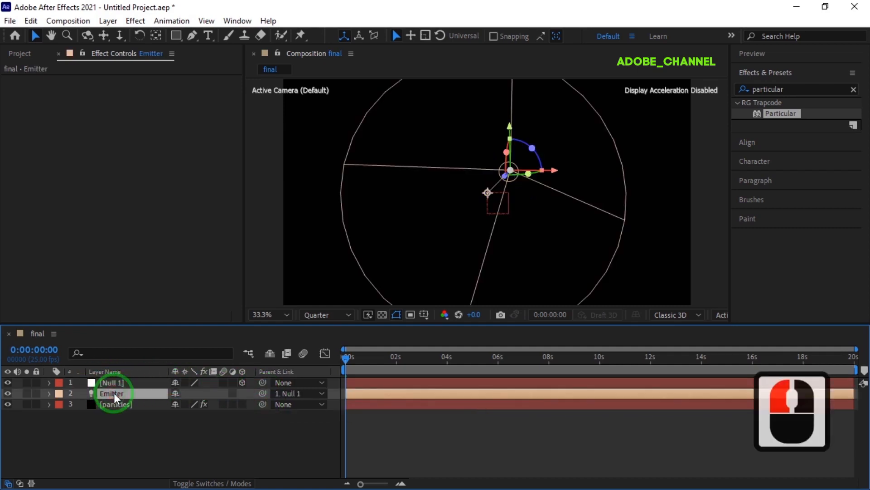
pyautogui.press('p')
pyautogui.click(194, 404)
pyautogui.write('0')
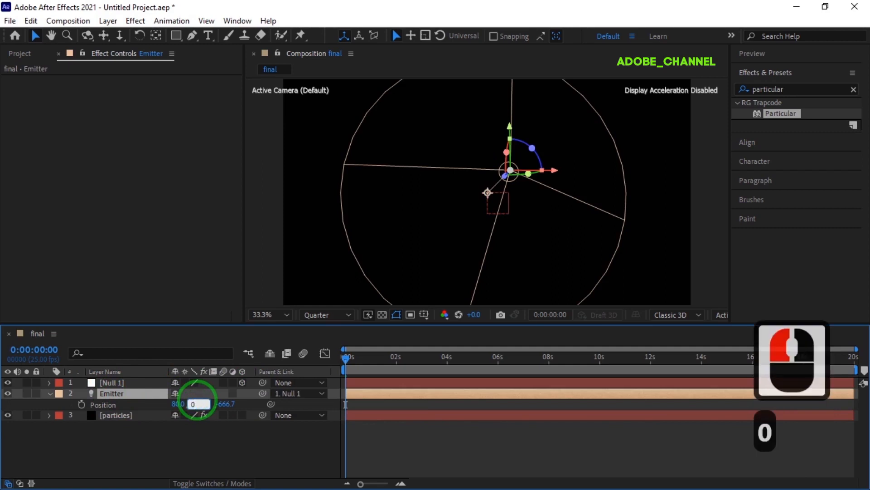
pyautogui.click(225, 403)
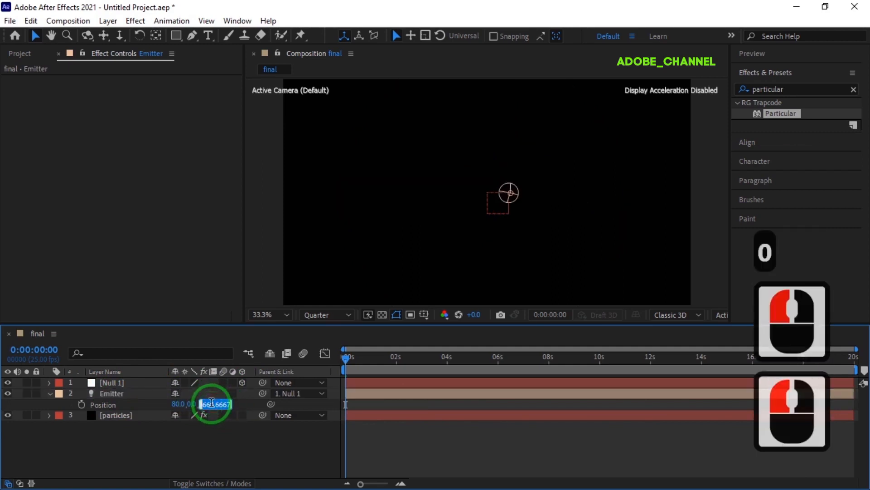
pyautogui.write('0')
# Step: Animate the null's Z Rotation from 0 at the first frame to 20 full revolutions at 0:00:19:24
pyautogui.click(153, 384)
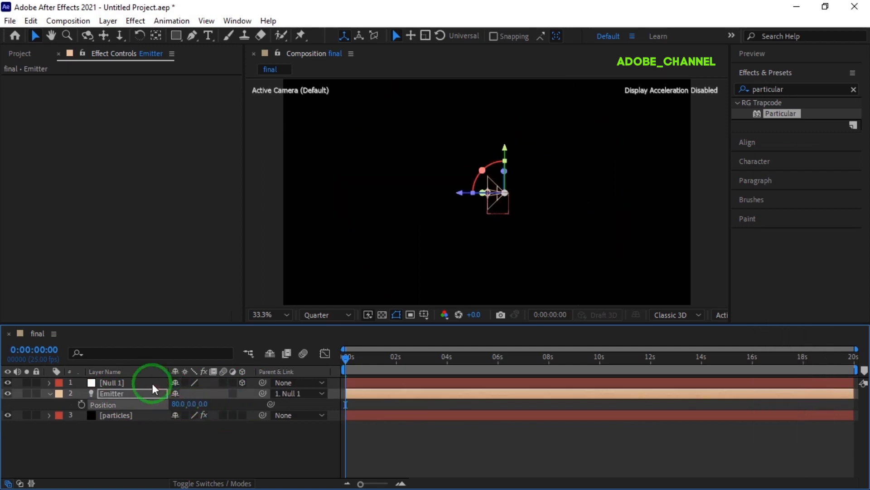
pyautogui.press('r')
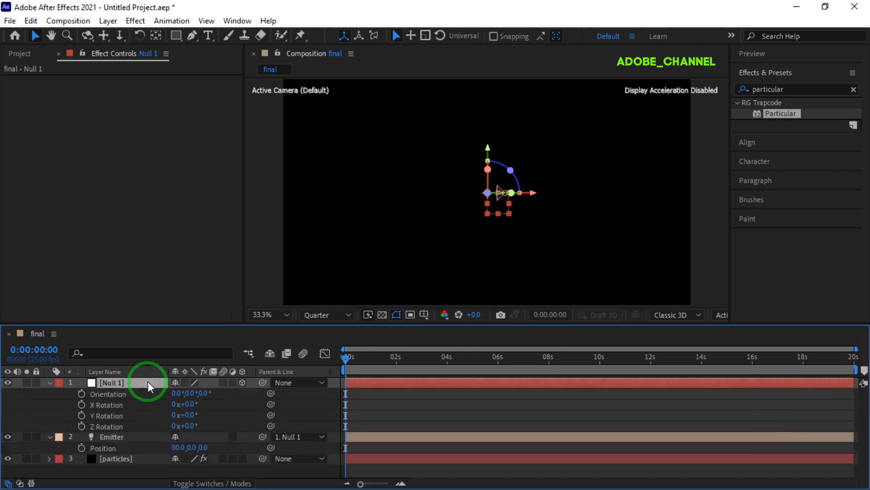
pyautogui.click(82, 427)
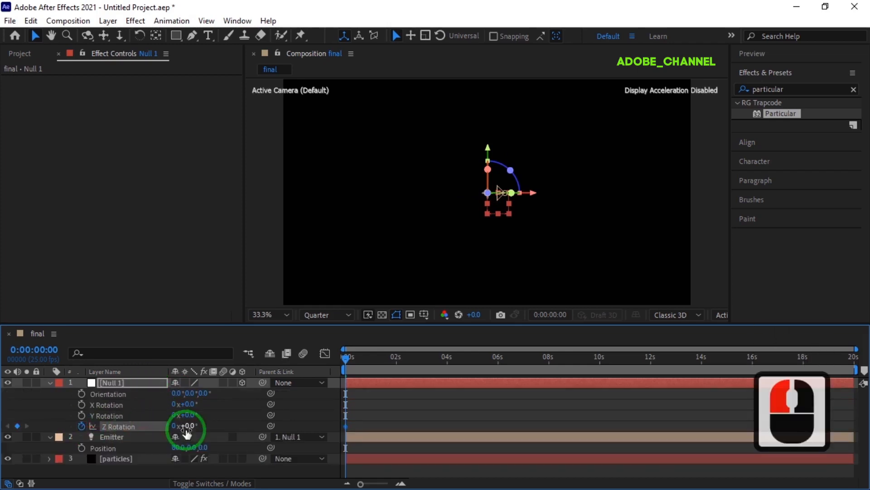
pyautogui.moveTo(347, 358); pyautogui.dragTo(863, 383)
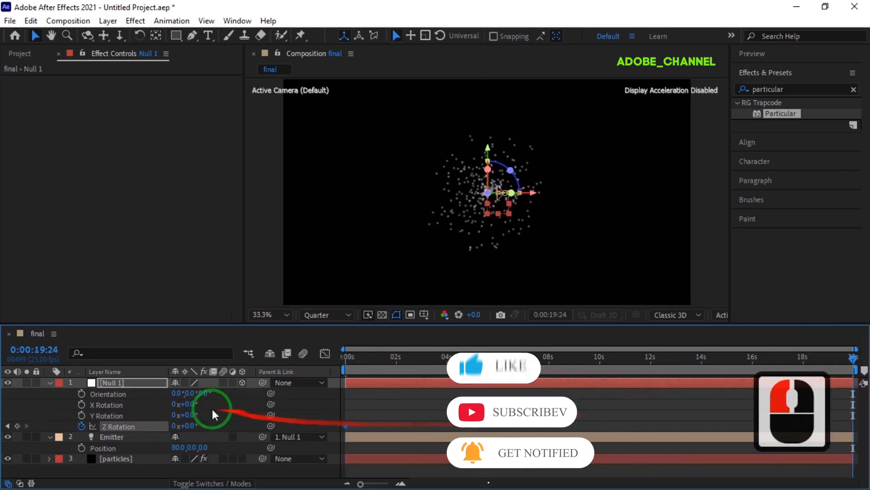
pyautogui.click(174, 426)
pyautogui.write('20')
pyautogui.press('Return')
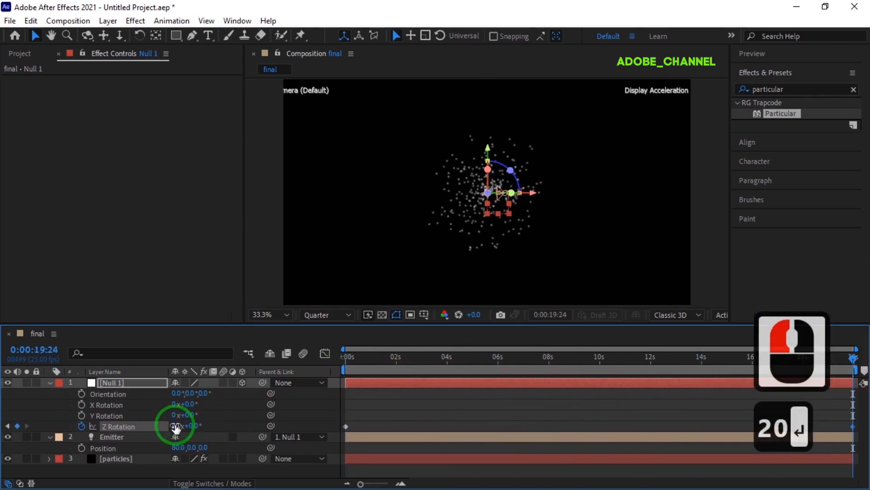
# Step: Set the Particular emitter on the particles layer to 200 particles per second with the Light(s) emitter type
pyautogui.click(116, 459)
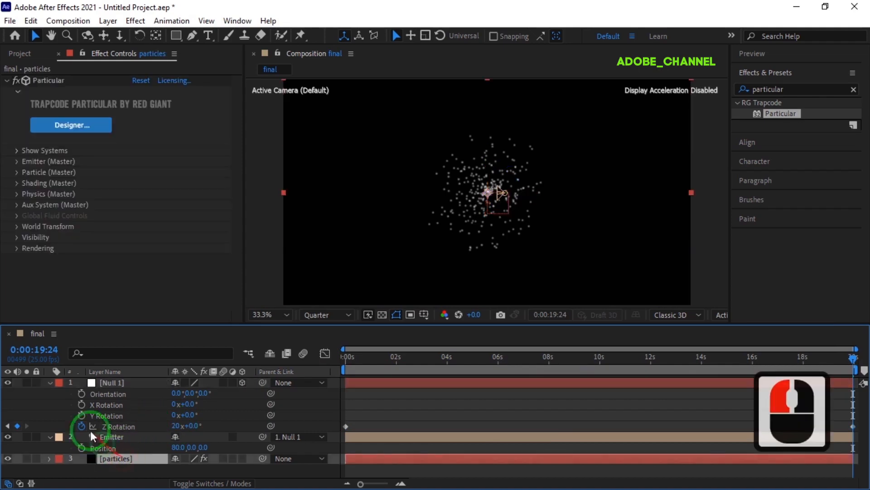
pyautogui.click(48, 382)
pyautogui.click(51, 393)
pyautogui.click(16, 161)
pyautogui.click(139, 101)
pyautogui.write('200')
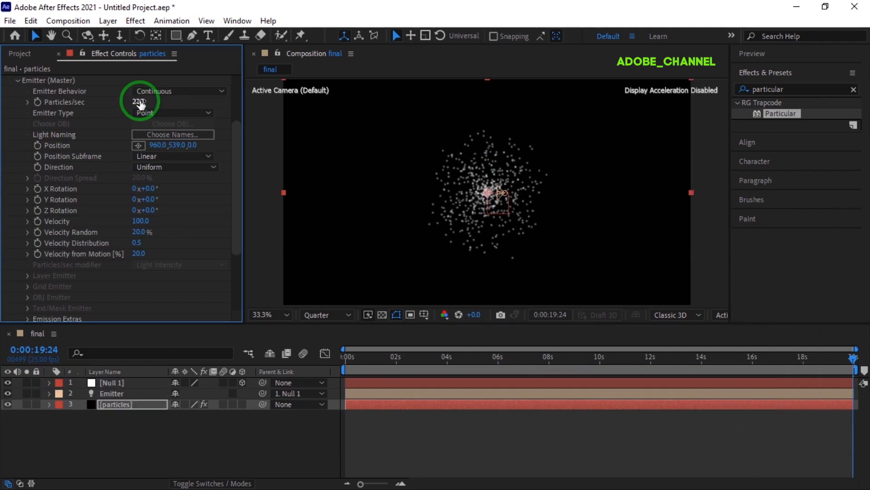
pyautogui.click(208, 113)
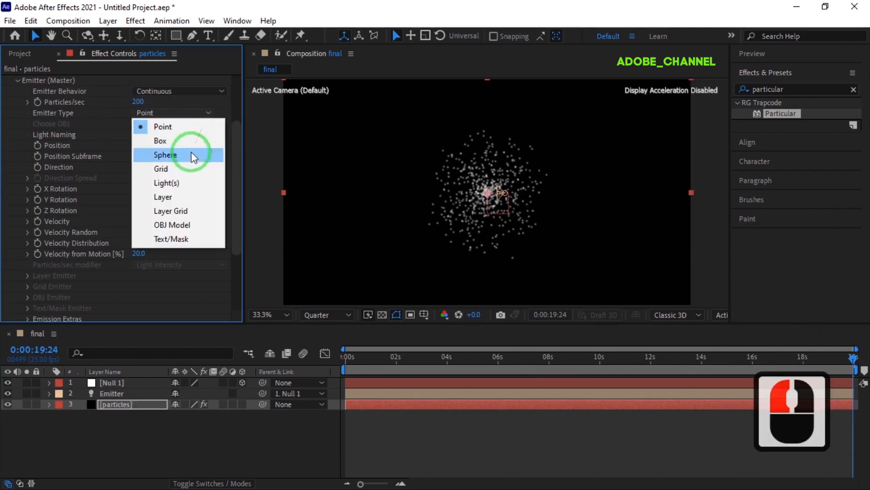
pyautogui.click(183, 182)
# Step: Set the emitter's Velocity to 10, Emitter Size XYZ to 2 and Velocity from Motion to 80%
pyautogui.click(139, 220)
pyautogui.write('10')
pyautogui.press('Return')
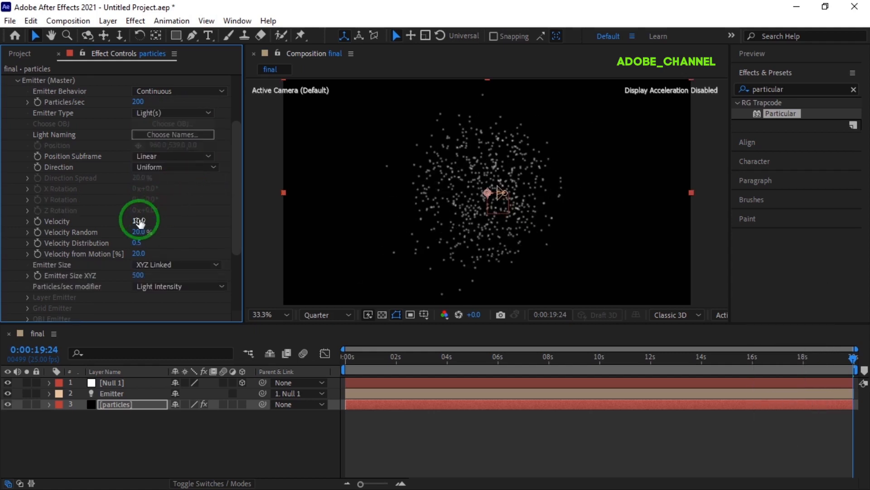
pyautogui.click(137, 276)
pyautogui.write('2')
pyautogui.press('Return')
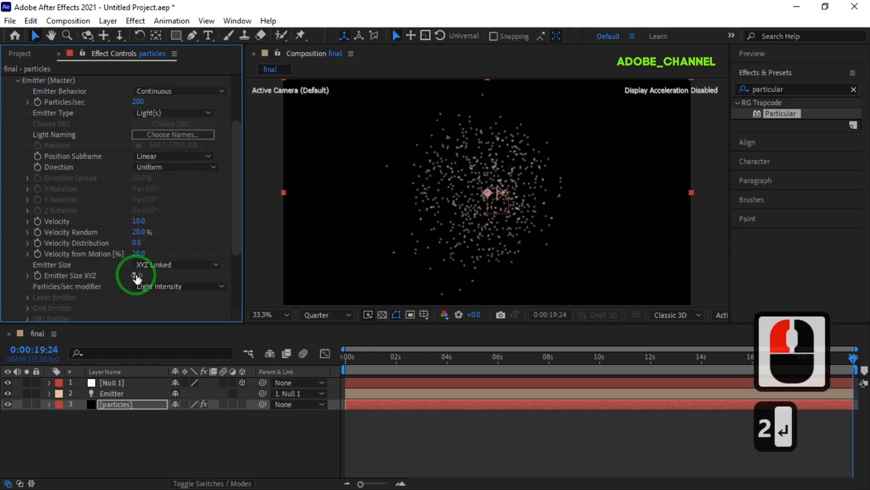
pyautogui.click(139, 253)
pyautogui.write('80')
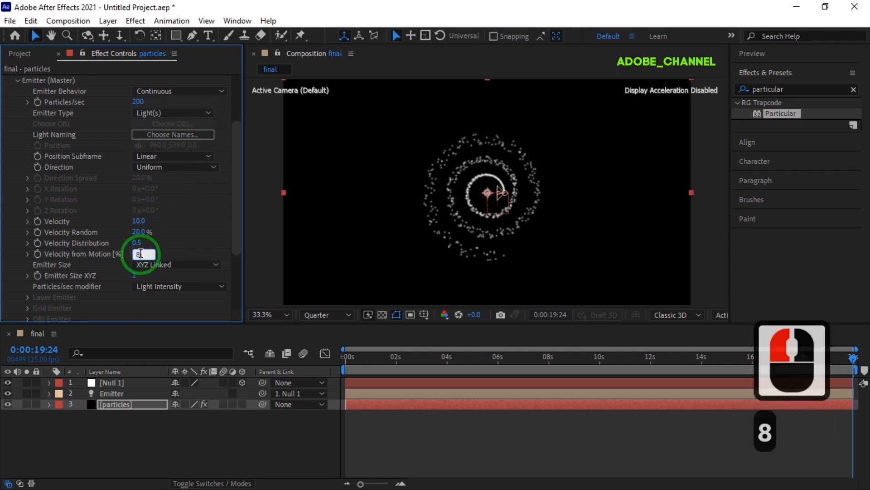
pyautogui.press('Return')
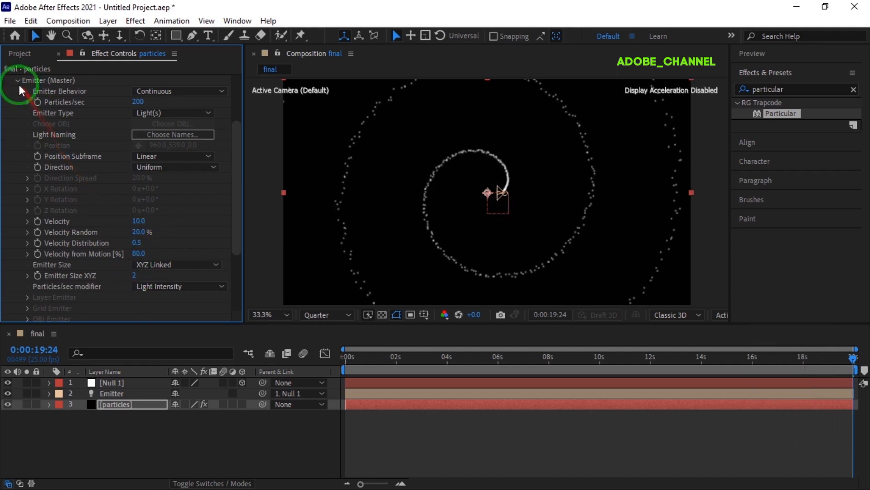
pyautogui.click(18, 84)
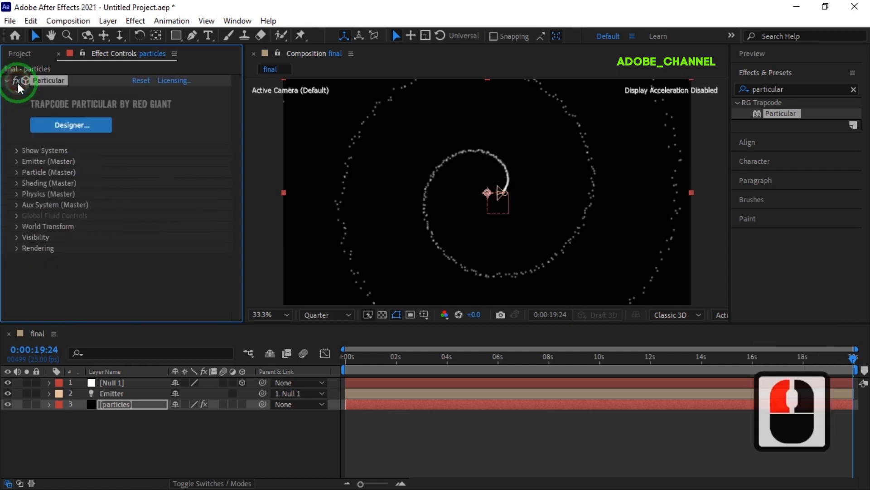
# Step: Make the Aux System emit continuously with 500 particles per second and a life of 1.5 seconds
pyautogui.click(18, 204)
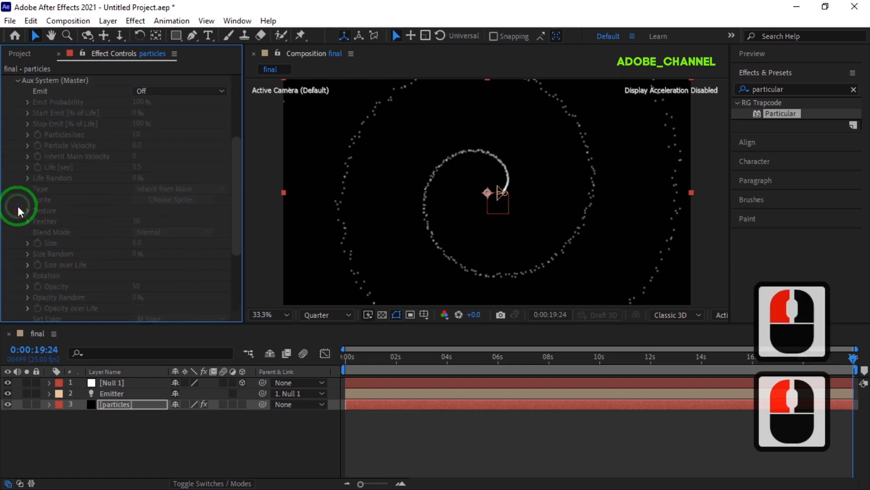
pyautogui.click(219, 90)
pyautogui.click(197, 134)
pyautogui.click(136, 134)
pyautogui.write('500')
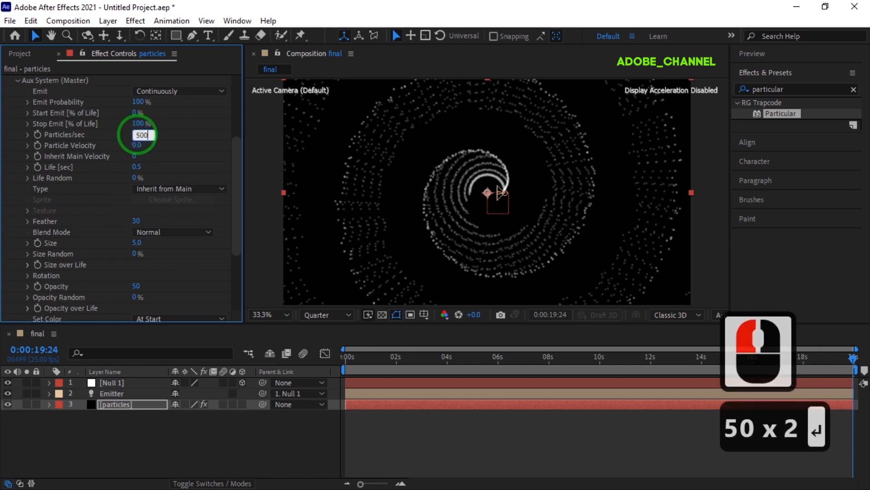
pyautogui.click(136, 167)
pyautogui.write('1.5')
pyautogui.press('Return')
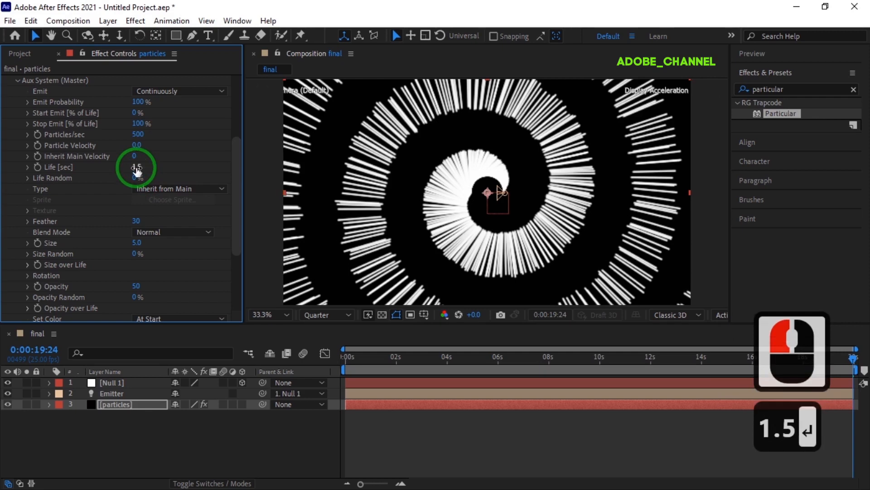
# Step: Set the Aux System particles' Feather to 0, Size to 2.5 and Opacity to 100
pyautogui.click(135, 221)
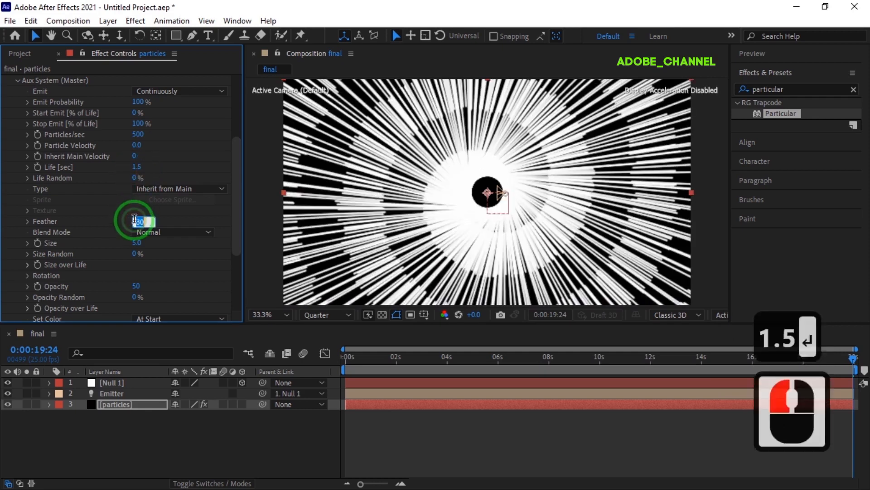
pyautogui.write('0')
pyautogui.press('Return')
pyautogui.click(137, 243)
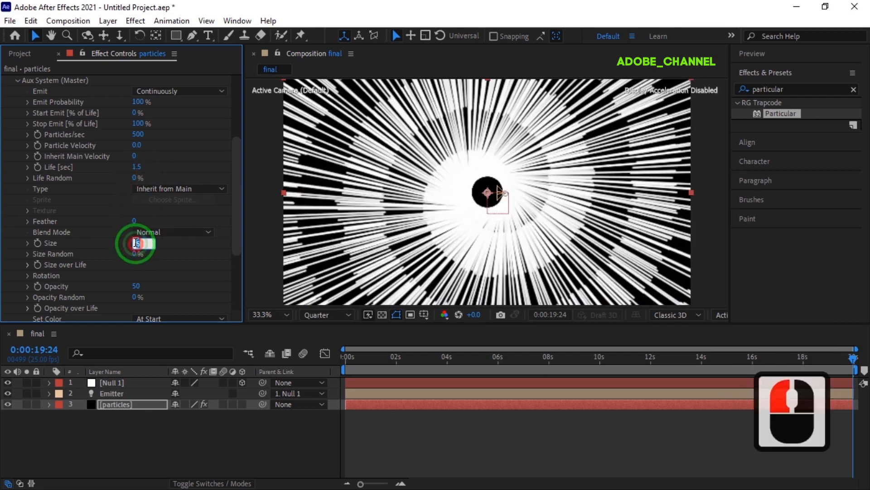
pyautogui.write('2.5')
pyautogui.click(136, 286)
pyautogui.write('100')
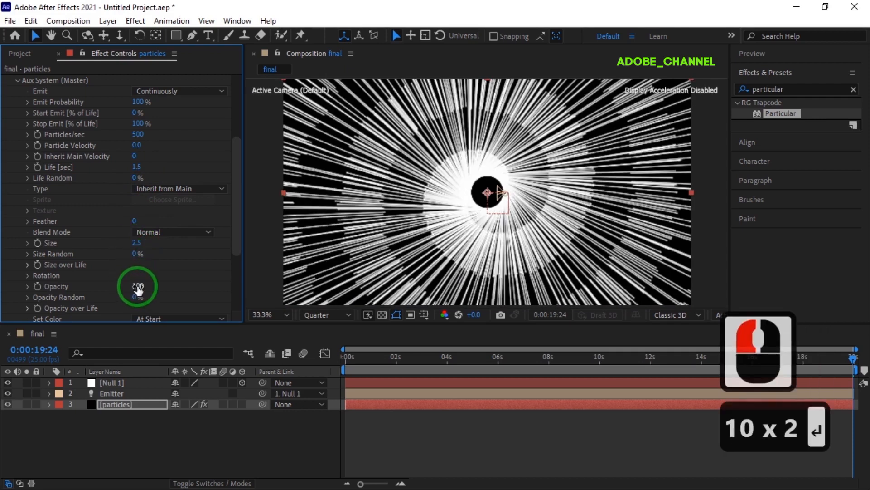
# Step: Apply the linear fade-out preset to the Aux System's Size over Life and Opacity over Life curves
pyautogui.click(27, 265)
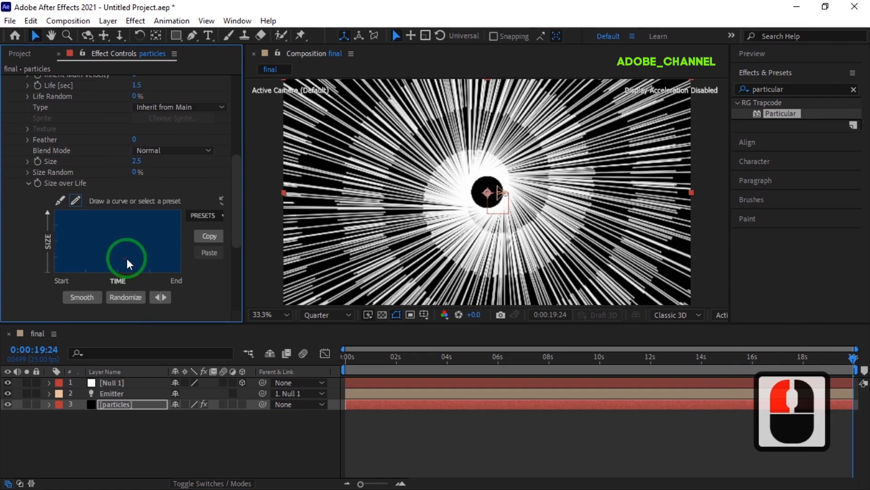
pyautogui.click(215, 215)
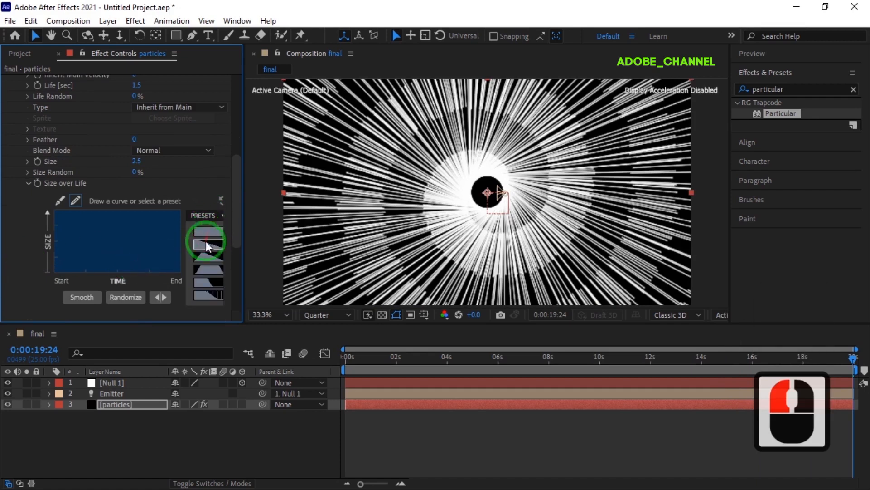
pyautogui.click(207, 247)
pyautogui.scroll(-3, 186, 241)
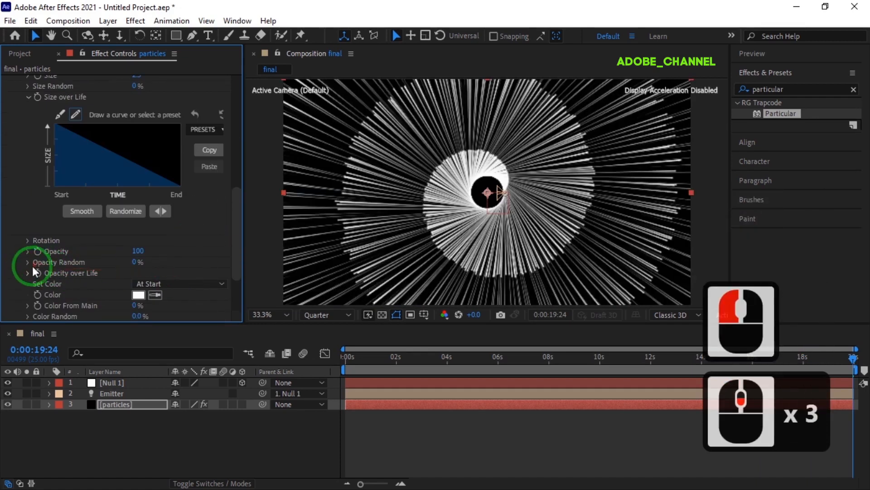
pyautogui.click(28, 272)
pyautogui.scroll(-3, 29, 271)
pyautogui.click(209, 216)
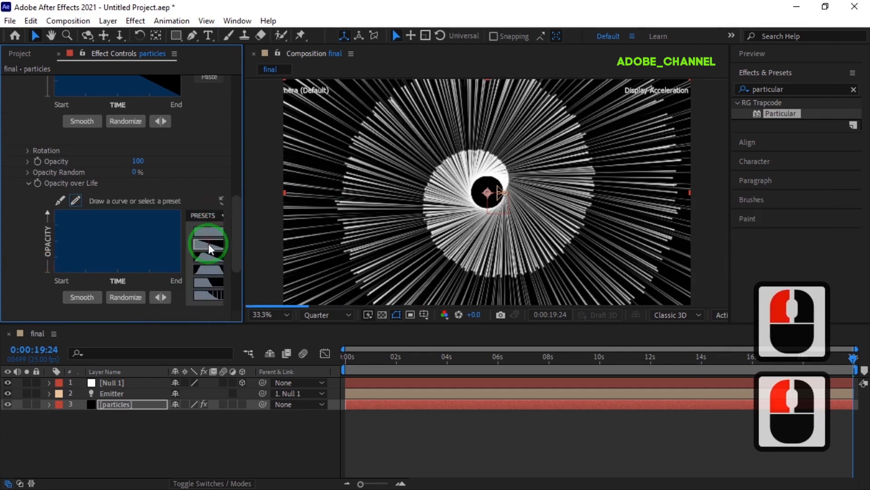
pyautogui.click(208, 243)
# Step: Set the Aux System's Turbulence Position to 150 in its physics settings
pyautogui.scroll(-4, 149, 260)
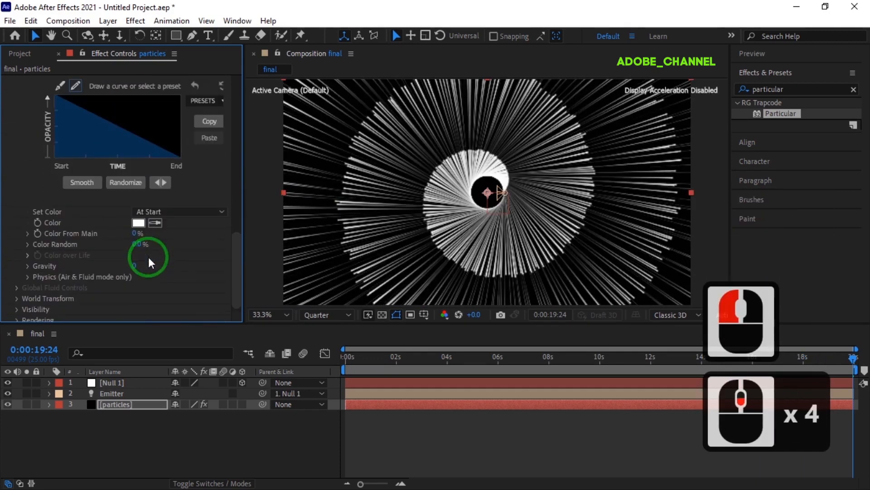
pyautogui.click(28, 275)
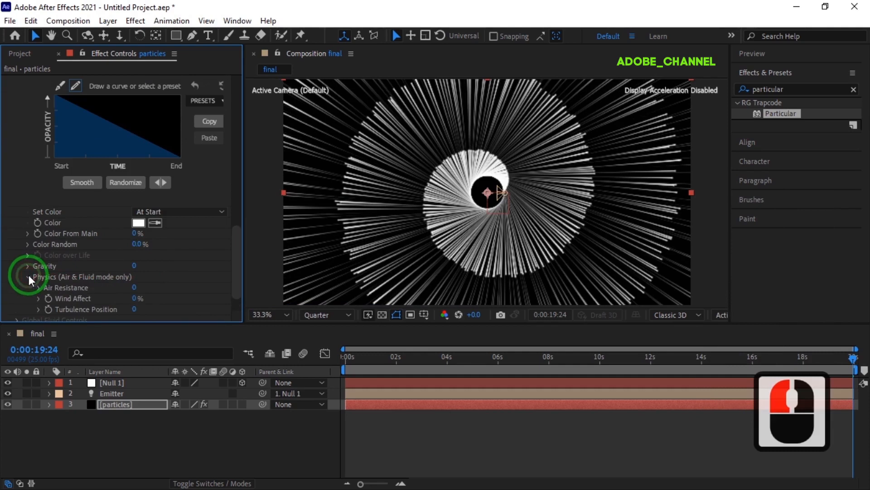
pyautogui.click(134, 310)
pyautogui.write('150')
pyautogui.press('Return')
# Step: Collapse the Aux System settings and set the main particles' Life to 5 seconds
pyautogui.scroll(13, 66, 238)
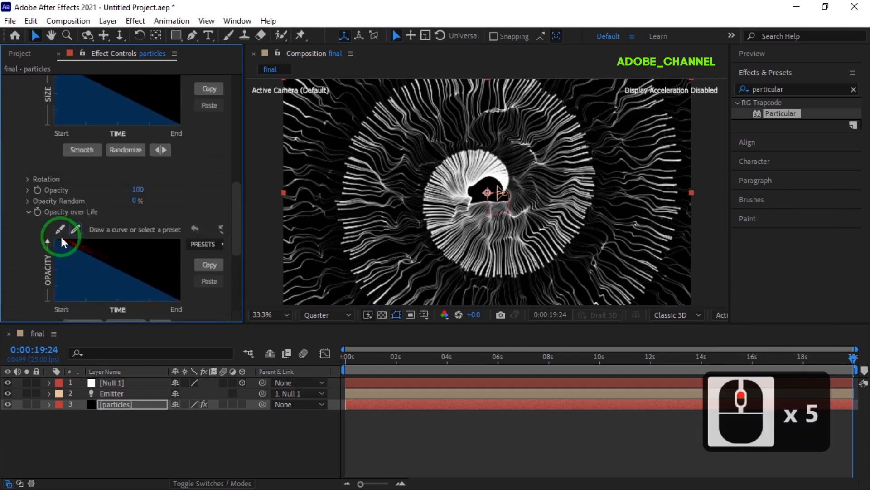
pyautogui.scroll(2, 30, 181)
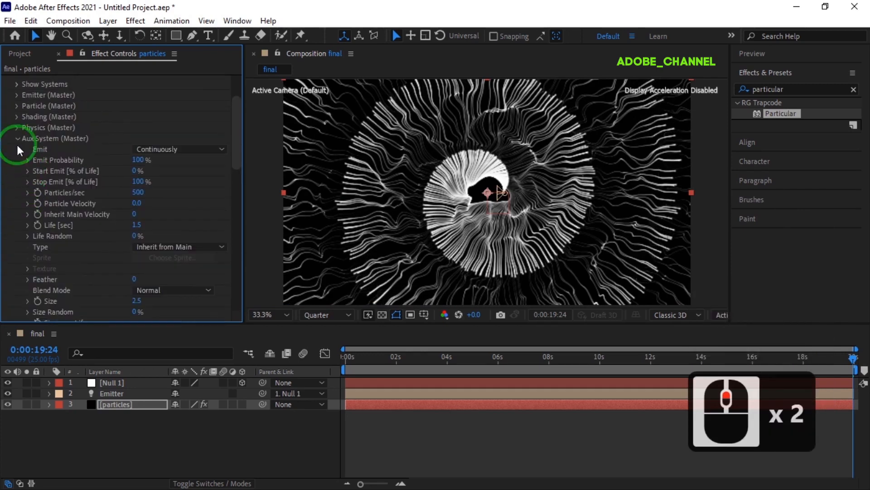
pyautogui.click(18, 140)
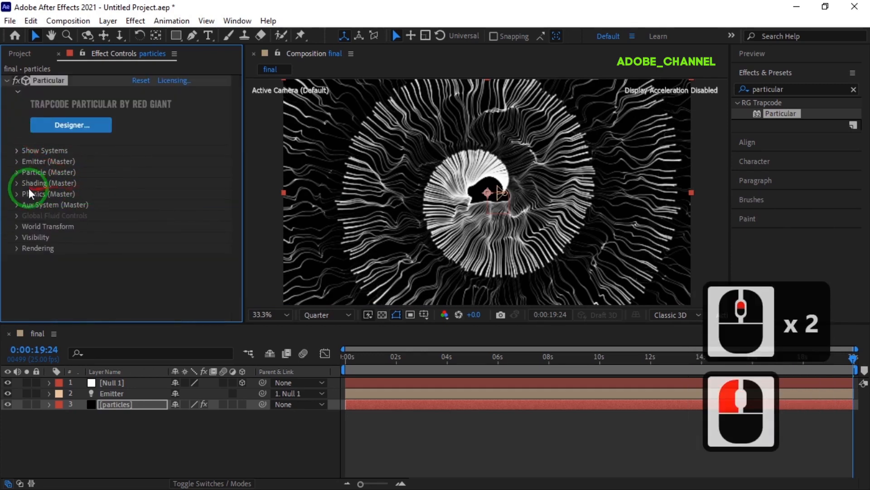
pyautogui.click(18, 172)
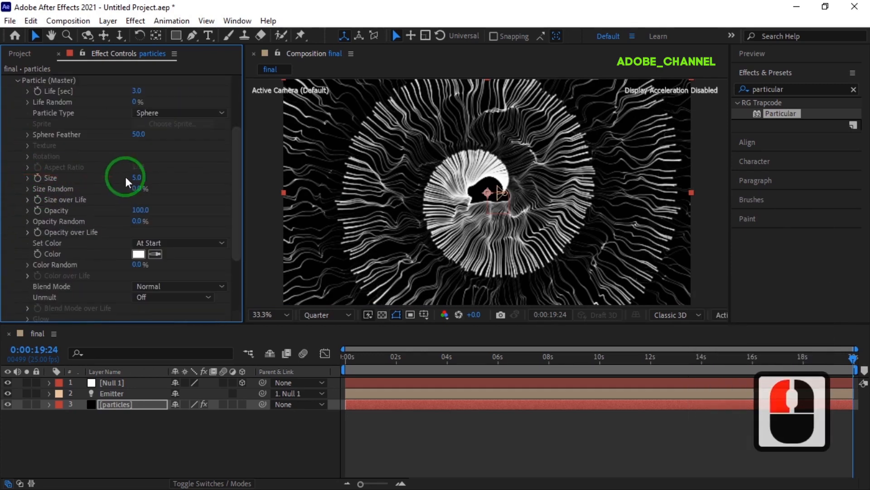
pyautogui.click(134, 91)
pyautogui.write('5')
pyautogui.press('Return')
# Step: Set the main particles' Sphere Feather and Size to 0
pyautogui.click(136, 134)
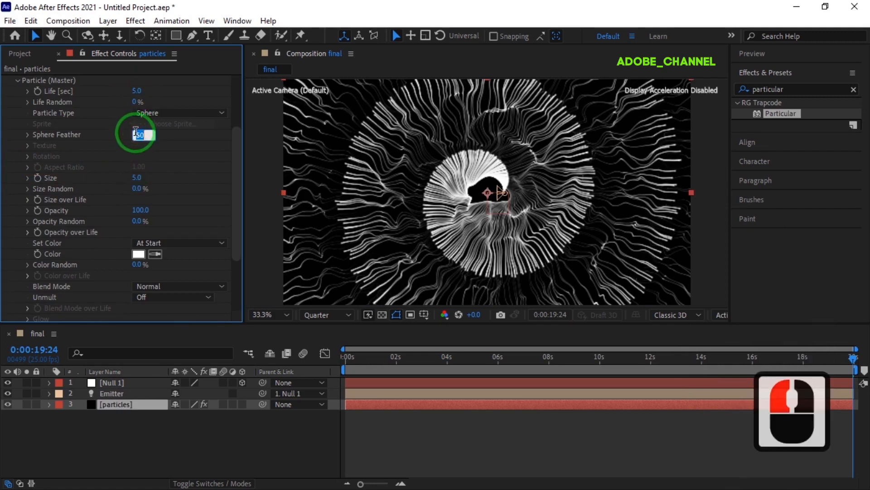
pyautogui.write('0')
pyautogui.press('Return')
pyautogui.click(137, 178)
pyautogui.write('0')
pyautogui.press('Return')
# Step: Set the main particles' color to Over Life and rearrange the color ramp stops so green comes first, followed by red and yellow
pyautogui.scroll(-1, 138, 181)
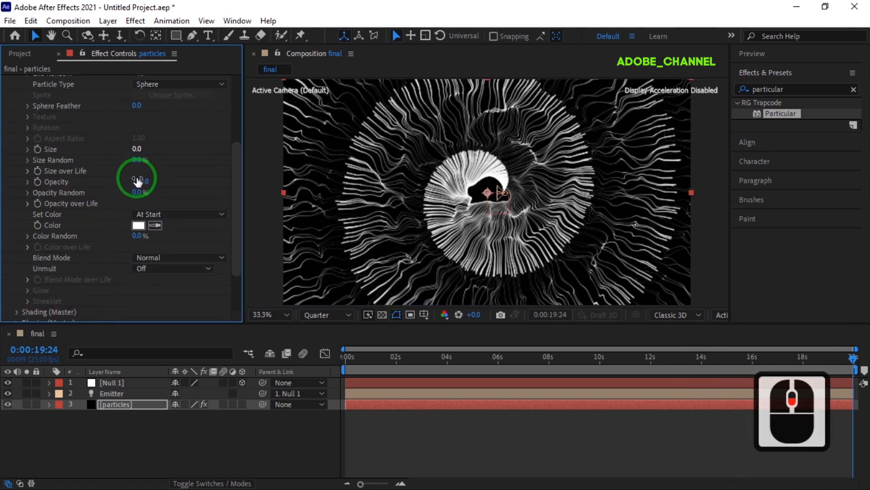
pyautogui.scroll(-2, 139, 181)
pyautogui.scroll(2, 138, 181)
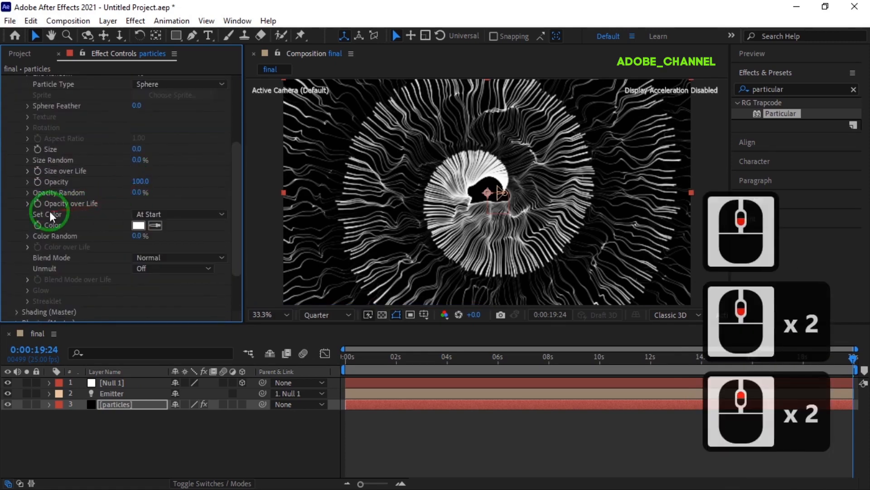
pyautogui.click(219, 214)
pyautogui.click(178, 241)
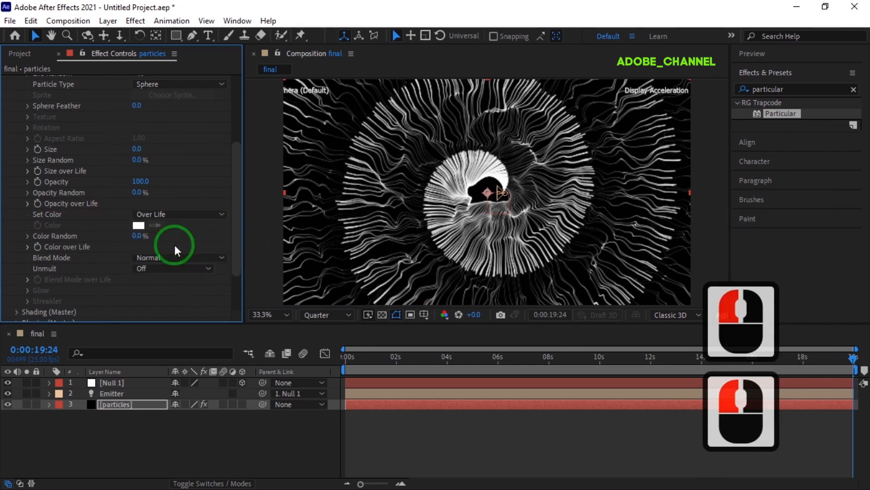
pyautogui.click(28, 246)
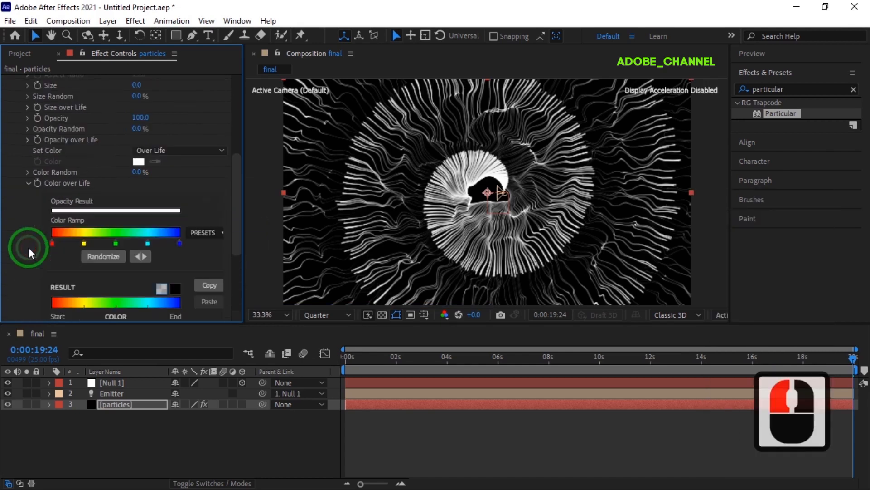
pyautogui.moveTo(89, 243); pyautogui.dragTo(55, 243)
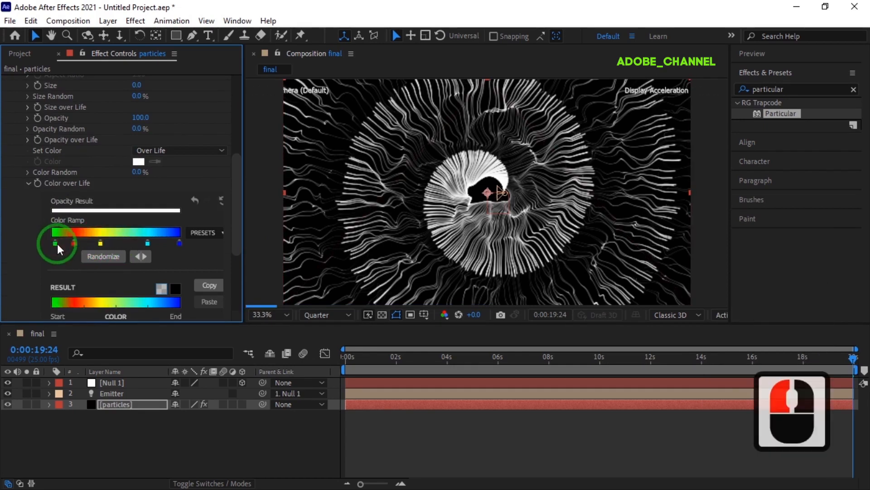
# Step: Recolor the red stop of the Color over Life ramp to a pinkish red
pyautogui.doubleClick(76, 234)
pyautogui.click(740, 69)
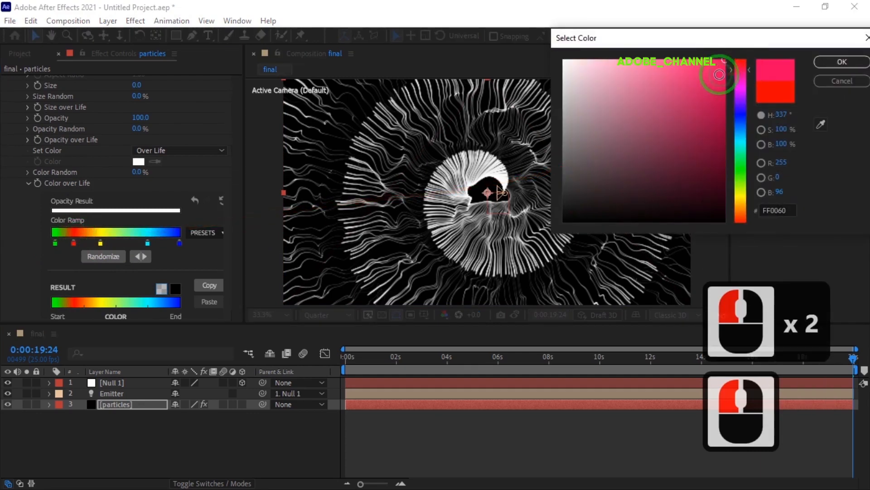
pyautogui.click(747, 69)
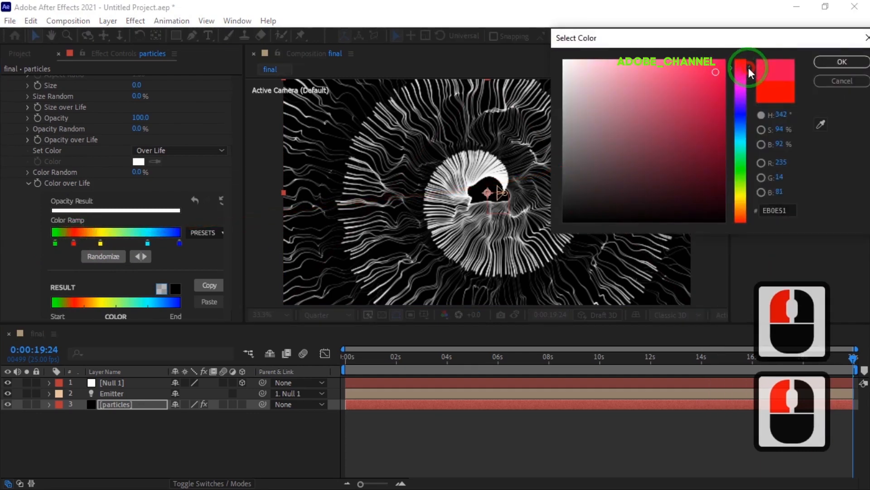
pyautogui.click(839, 61)
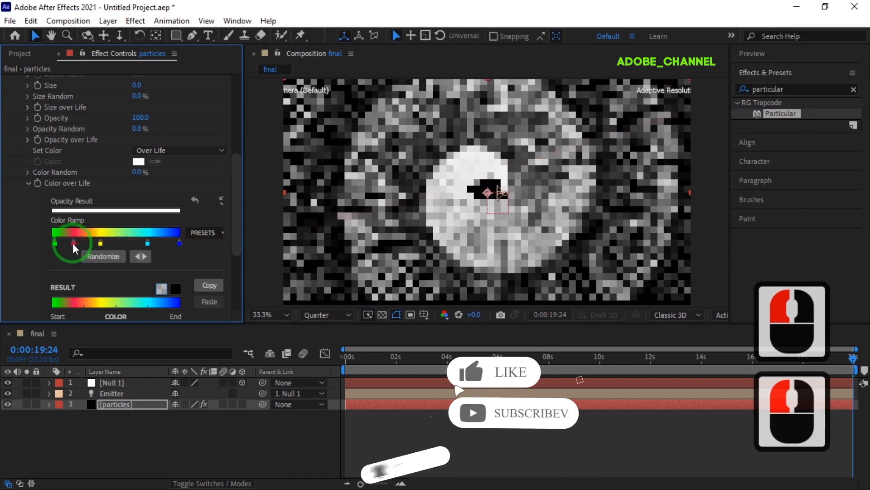
# Step: Move the yellow stop near the middle of the color ramp and recolor it blue
pyautogui.moveTo(102, 243); pyautogui.dragTo(112, 242)
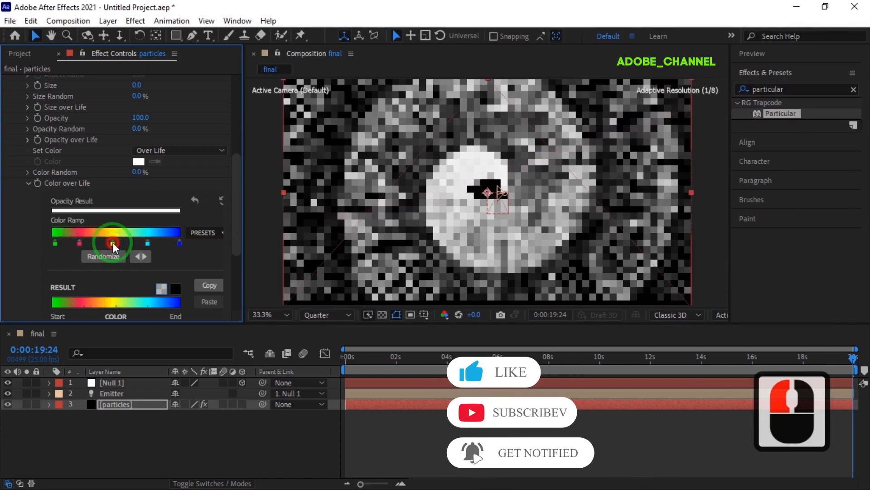
pyautogui.doubleClick(113, 243)
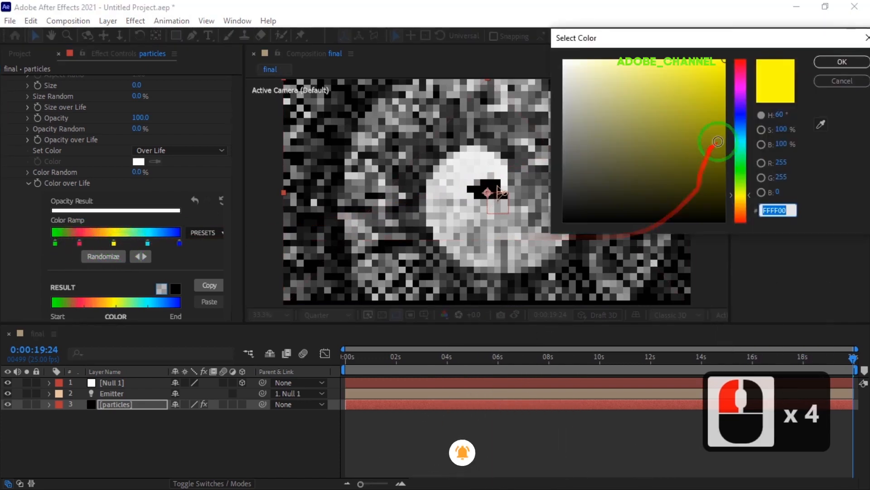
pyautogui.click(744, 118)
pyautogui.click(838, 63)
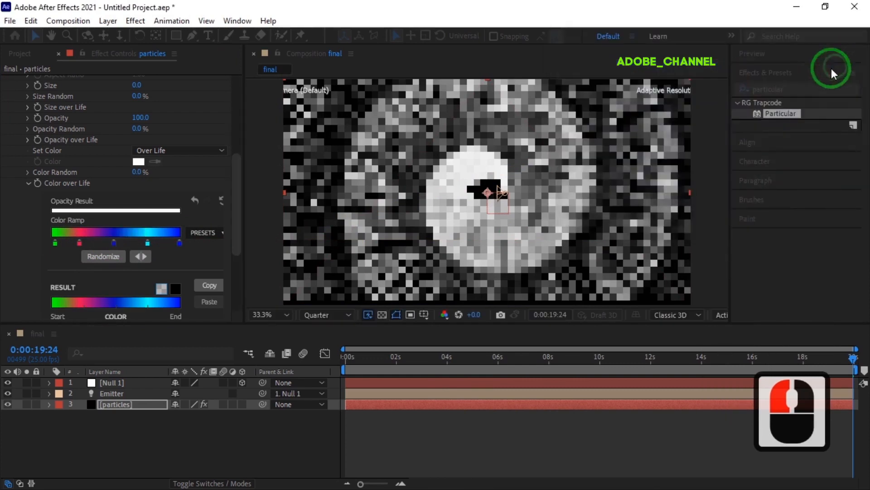
# Step: Recolor the cyan stop of the Color over Life ramp to yellow
pyautogui.click(174, 229)
pyautogui.doubleClick(147, 243)
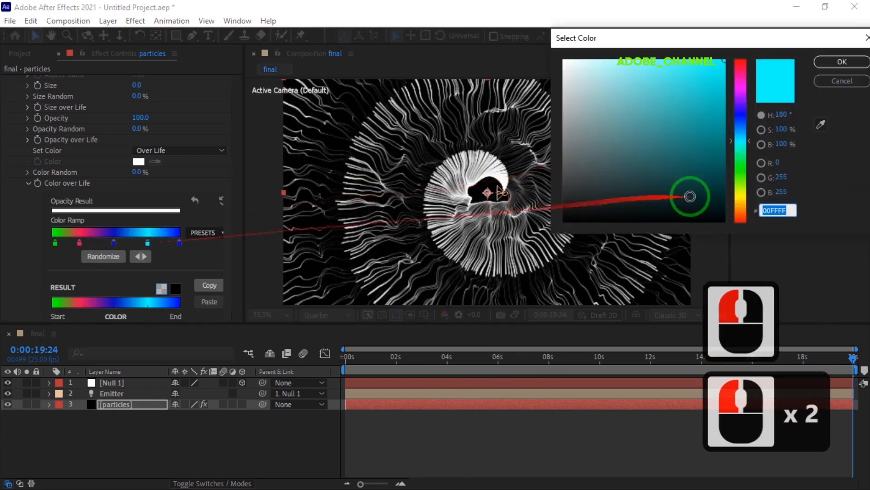
pyautogui.click(741, 195)
pyautogui.click(842, 62)
# Step: Recolor the ramp's last stop to red F50617 and shift the last two stops slightly toward the start
pyautogui.click(188, 240)
pyautogui.doubleClick(179, 242)
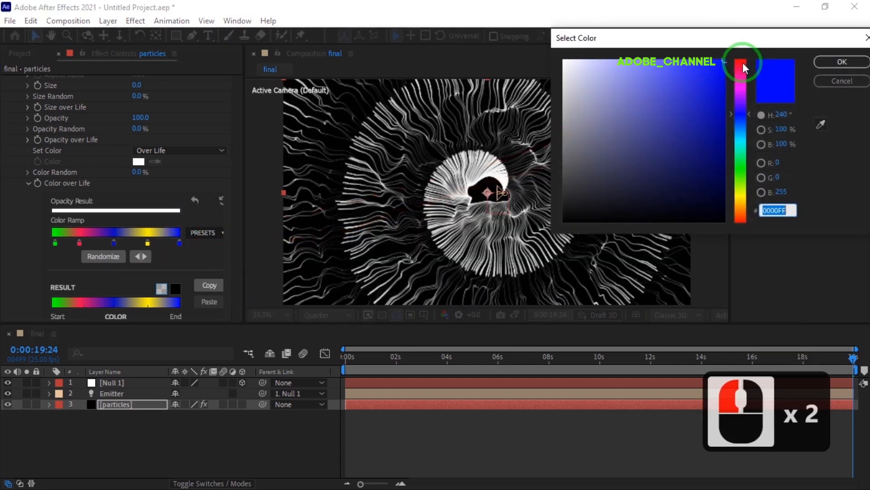
pyautogui.click(744, 63)
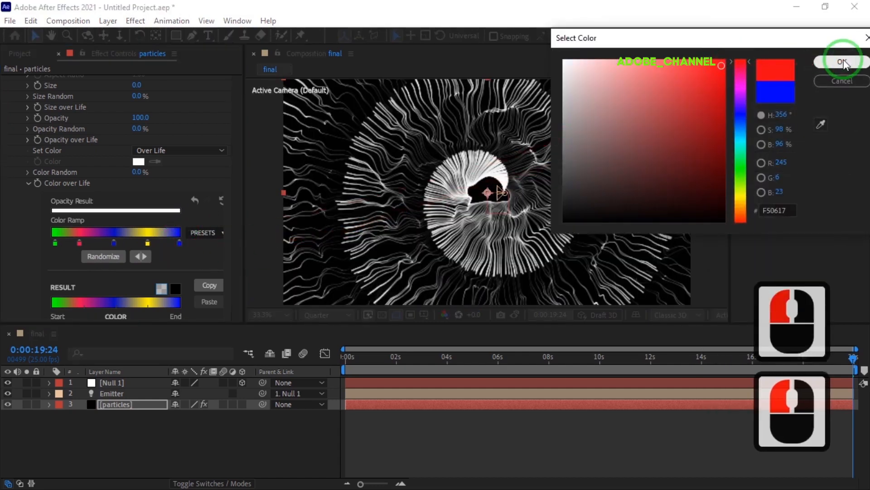
pyautogui.click(841, 62)
pyautogui.moveTo(179, 243); pyautogui.dragTo(144, 243)
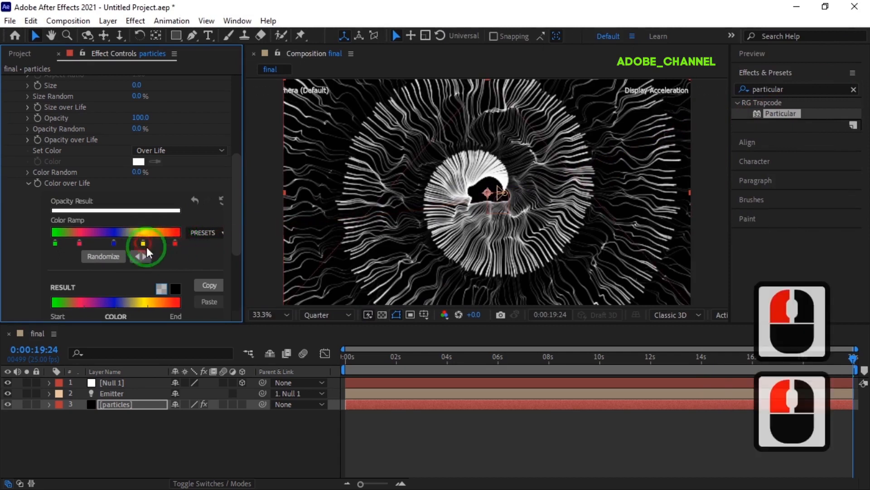
# Step: Set the Aux System's Color From Main to 90%
pyautogui.scroll(6, 34, 188)
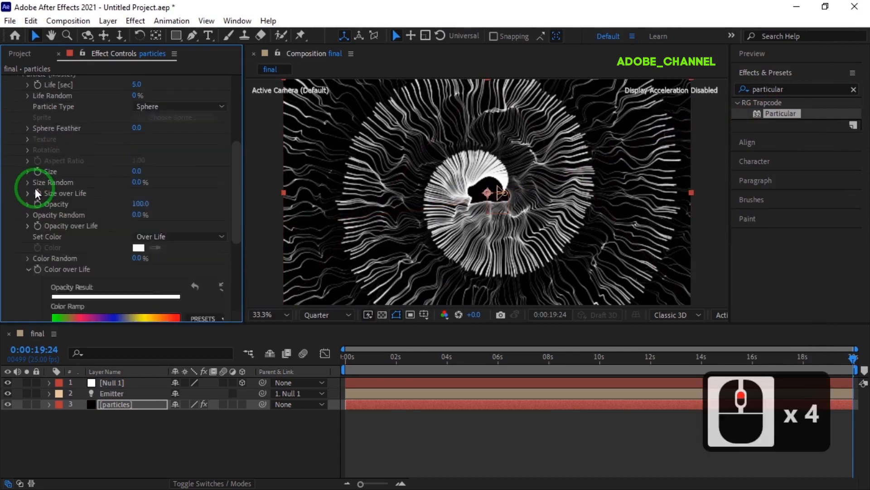
pyautogui.click(16, 161)
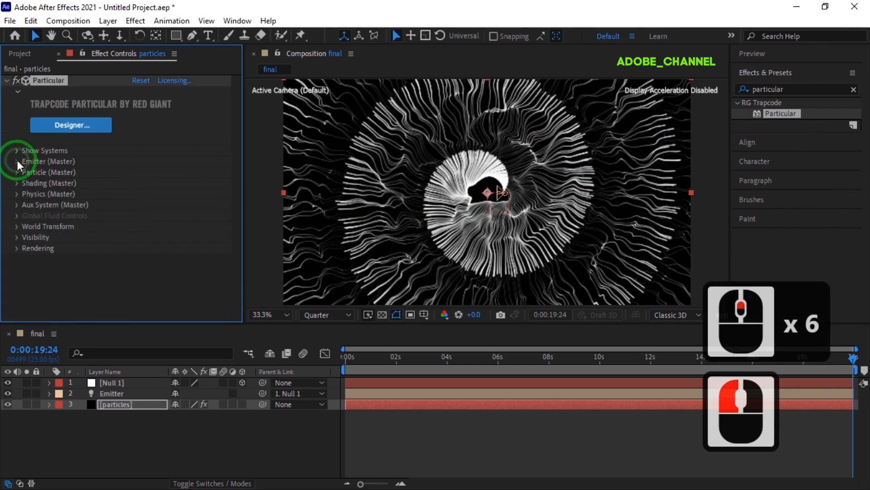
pyautogui.click(17, 206)
pyautogui.scroll(-5, 123, 211)
pyautogui.scroll(-2, 124, 211)
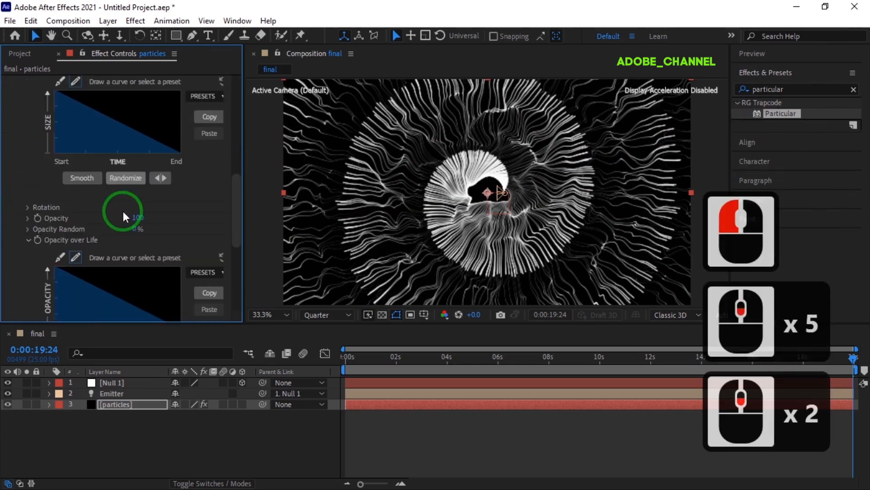
pyautogui.scroll(-6, 123, 211)
pyautogui.click(138, 233)
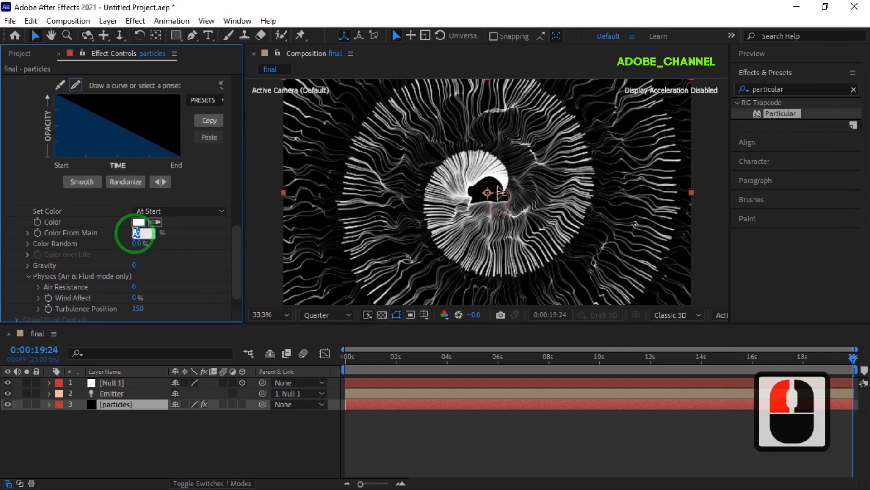
pyautogui.write('90')
pyautogui.press('Return')
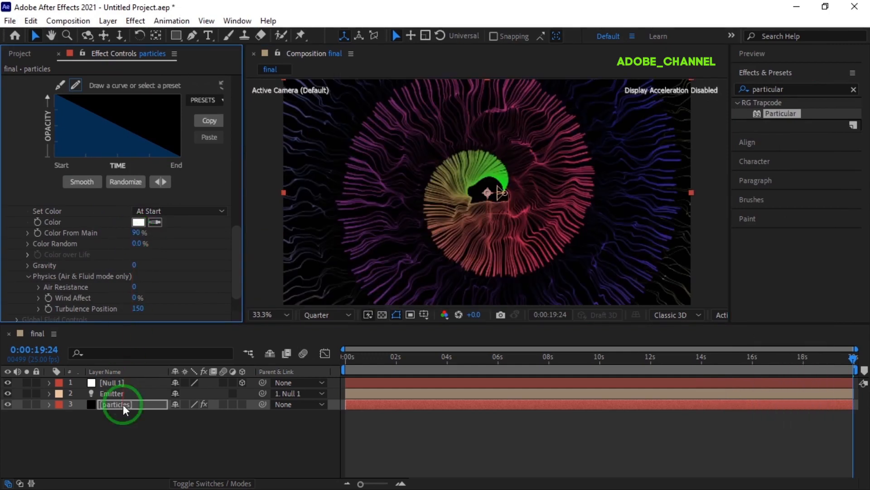
# Step: Duplicate the particles layer and rename the copy particles2
pyautogui.click(123, 404)
pyautogui.hotkey('ctrl', 'd')
pyautogui.rightClick(140, 405)
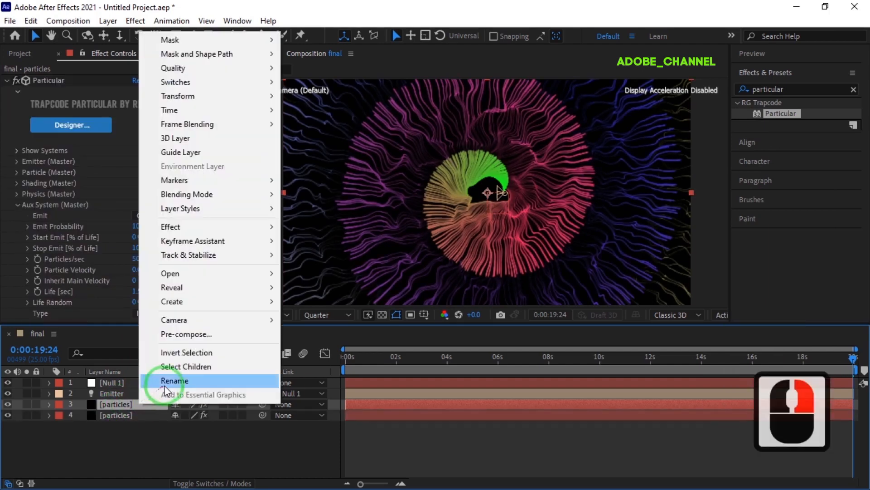
pyautogui.click(167, 383)
pyautogui.press('Right')
pyautogui.write('2')
pyautogui.press('Return')
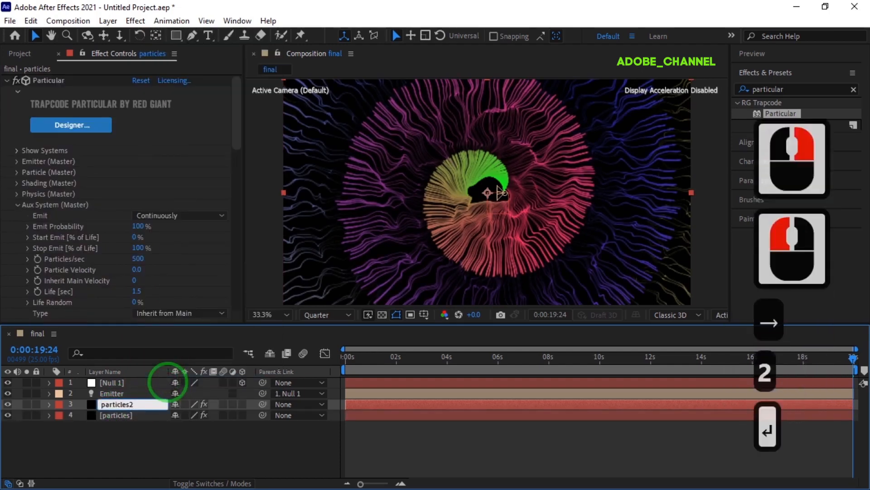
# Step: In the Aux System of particles2, set Particles/sec to 200, Particle Velocity to 200 and Life to 2 seconds
pyautogui.scroll(-2, 101, 243)
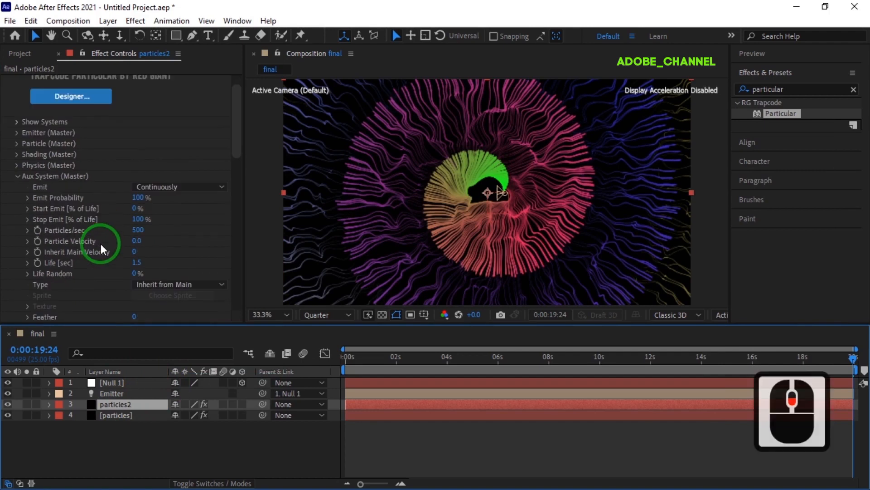
pyautogui.click(138, 230)
pyautogui.write('200')
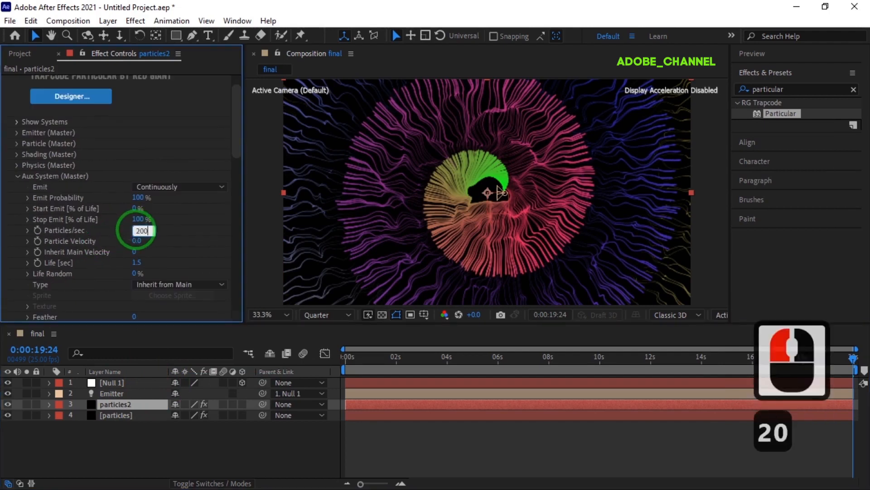
pyautogui.press('Return')
pyautogui.click(139, 241)
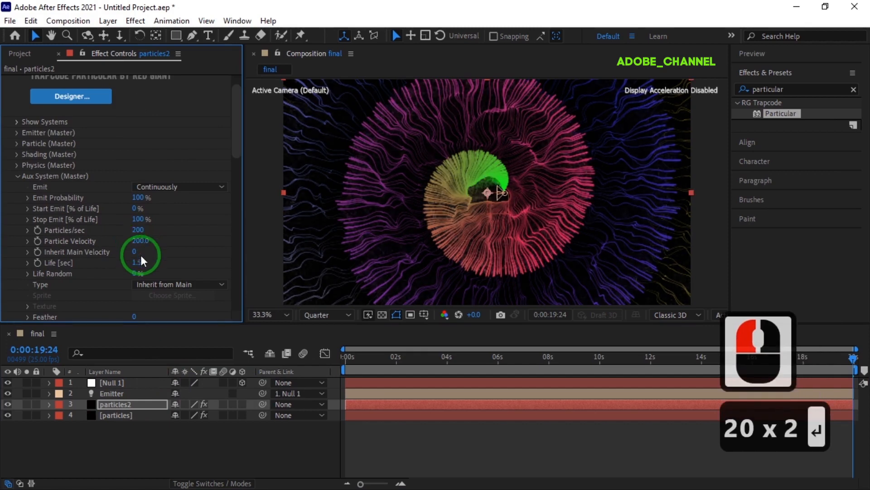
pyautogui.click(137, 263)
pyautogui.write('2')
pyautogui.press('Return')
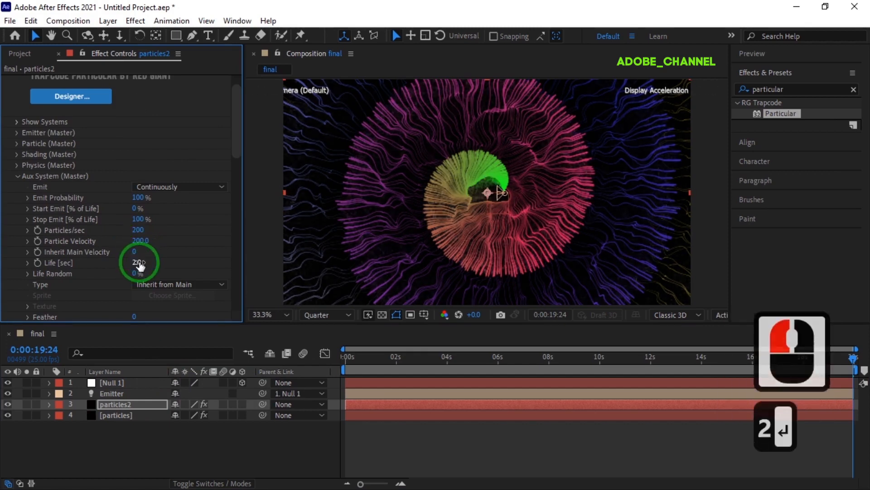
# Step: Add a two-node camera with the 35mm preset to the composition
pyautogui.rightClick(169, 453)
pyautogui.moveTo(244, 302)
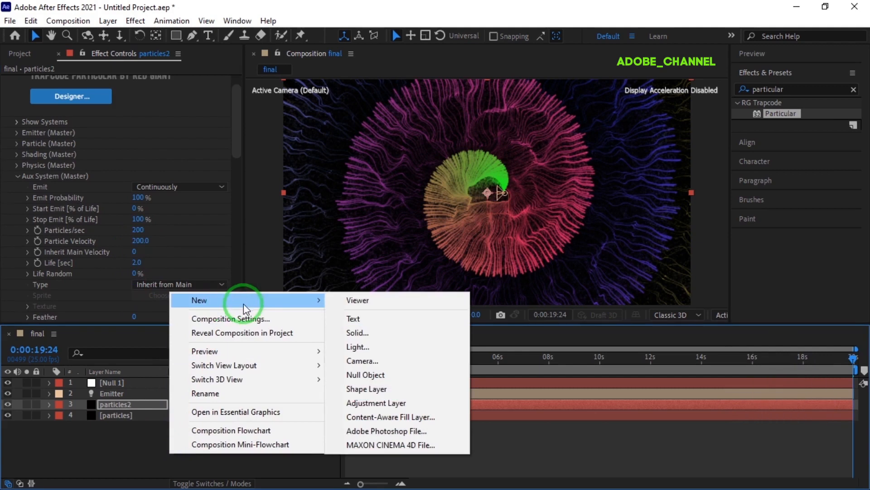
pyautogui.click(370, 363)
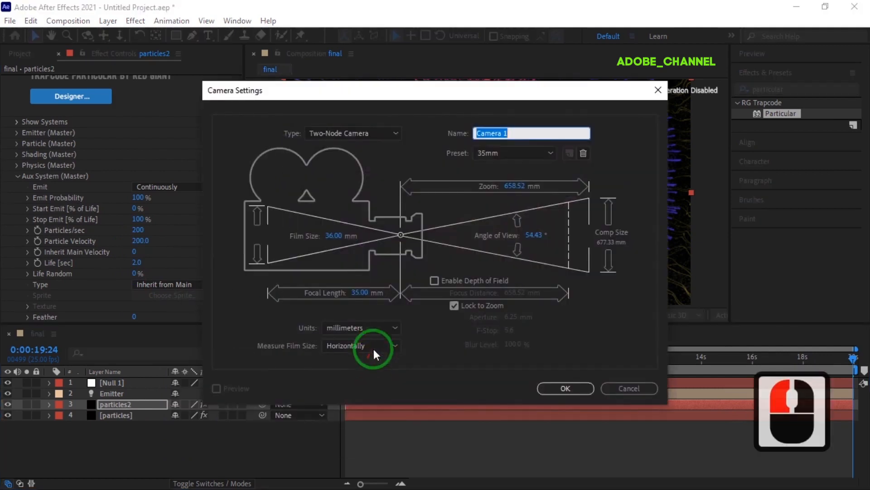
pyautogui.click(566, 388)
# Step: Set the camera's Position to 2292, 2554, -2727
pyautogui.moveTo(142, 391); pyautogui.dragTo(145, 381)
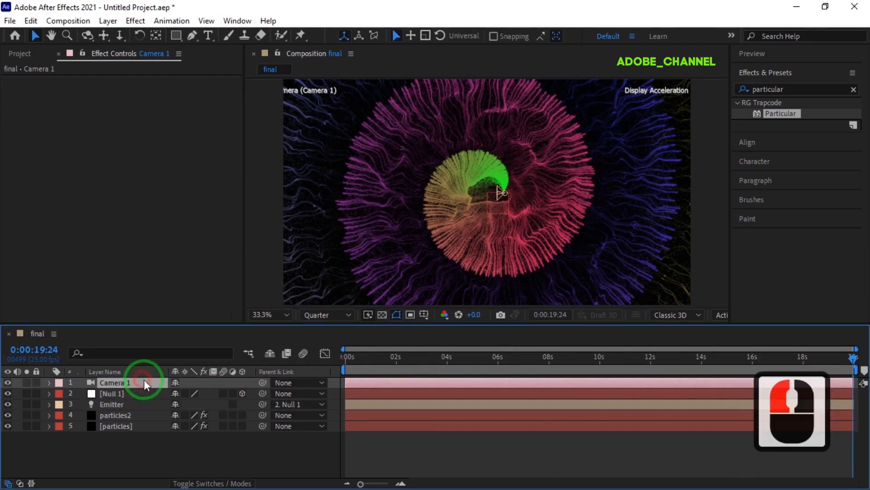
pyautogui.press('p')
pyautogui.click(181, 393)
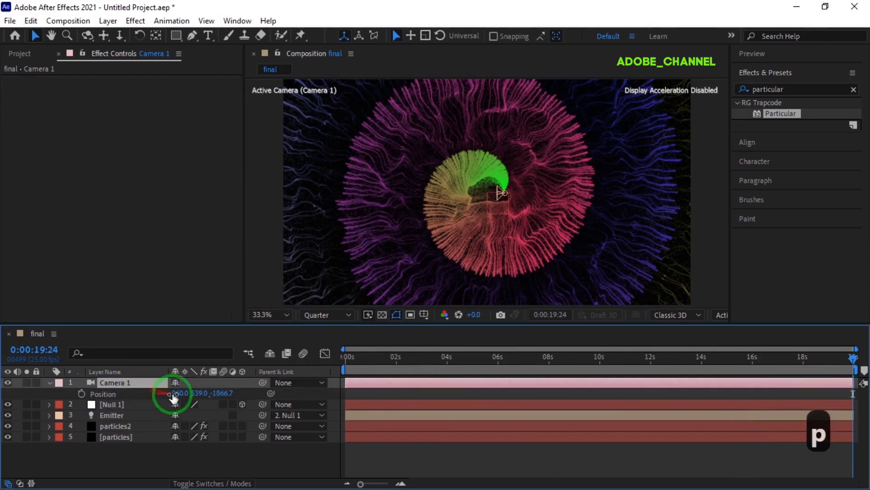
pyautogui.write('2292')
pyautogui.press('Return')
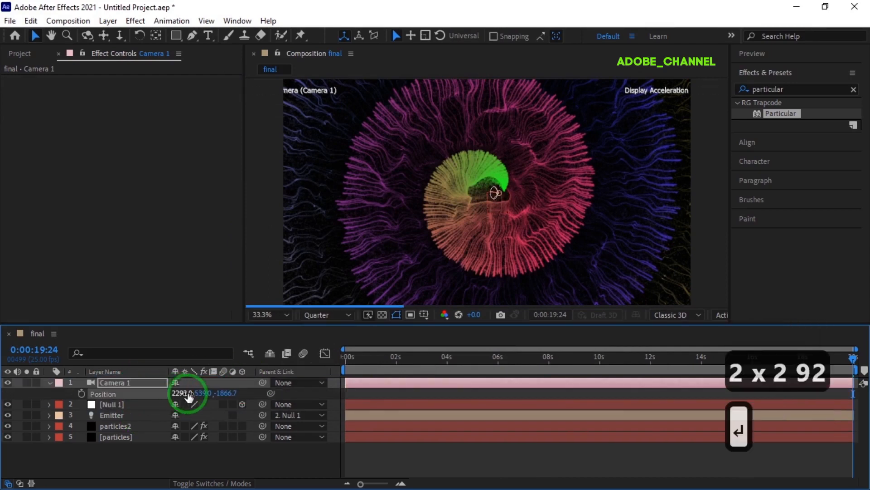
pyautogui.click(201, 393)
pyautogui.write('2554')
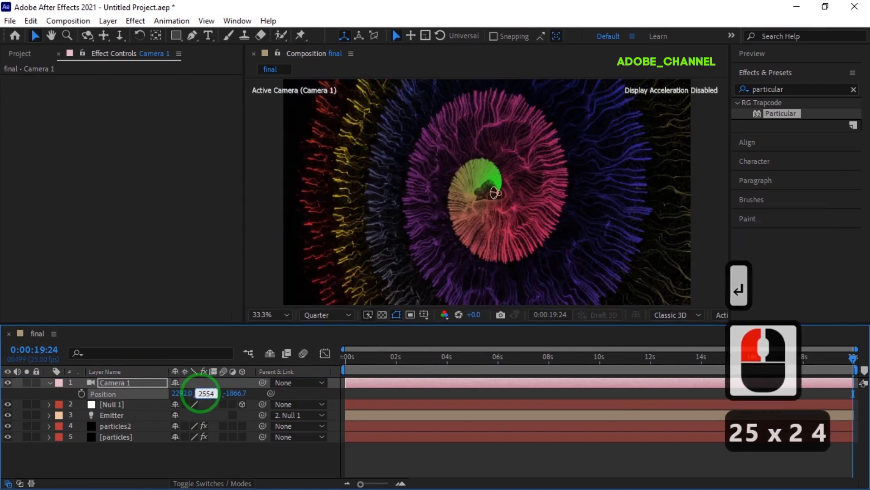
pyautogui.press('Return')
pyautogui.click(227, 392)
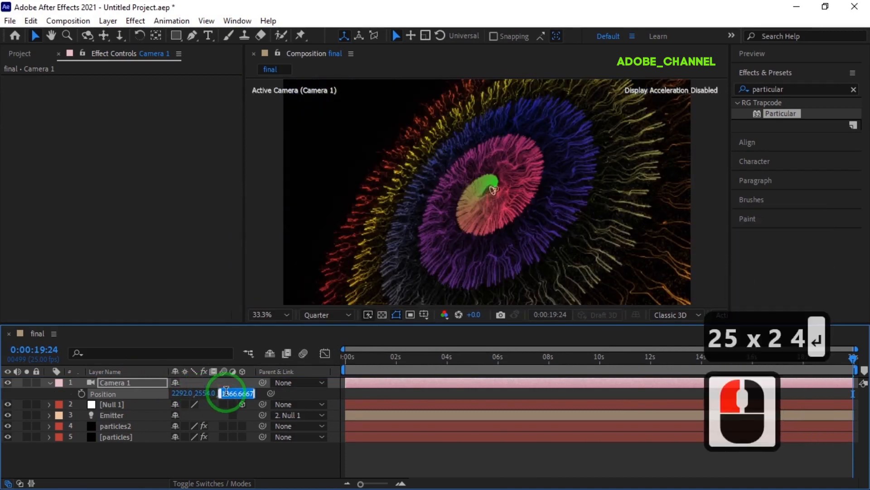
pyautogui.write('-272')
pyautogui.write('727')
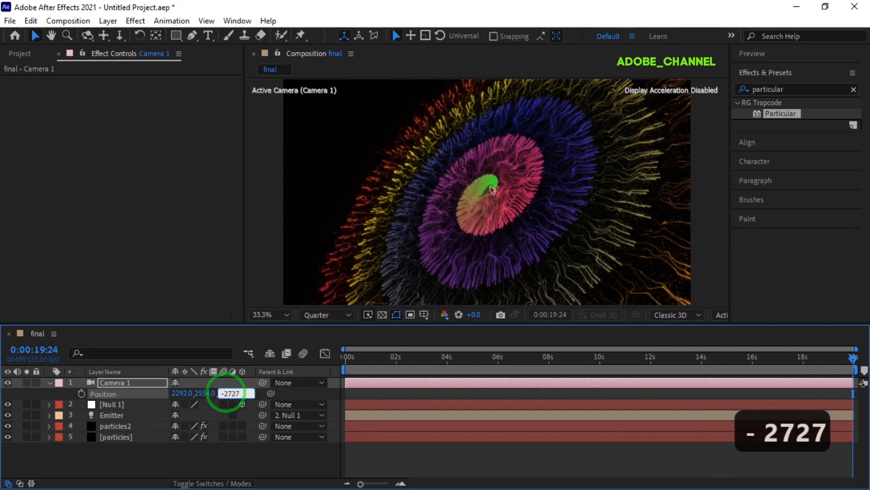
pyautogui.press('Return')
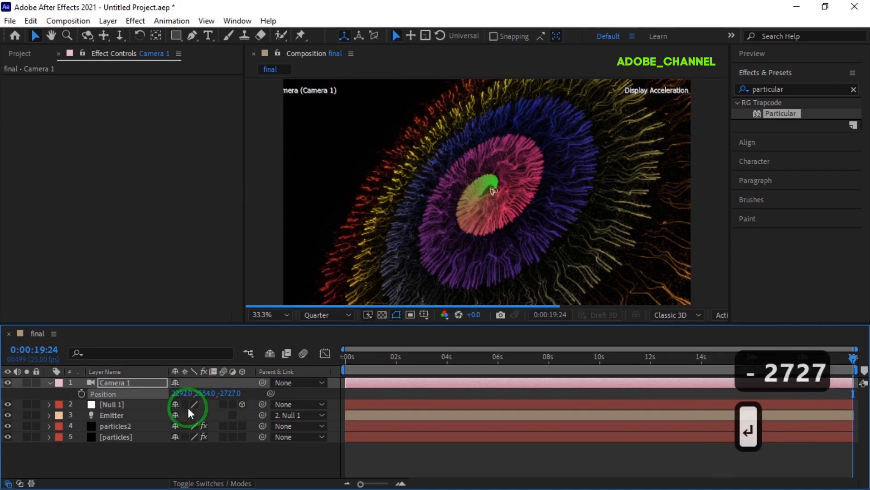
# Step: Create an adjustment layer above the camera and apply the Stylize Glow effect to it
pyautogui.rightClick(152, 454)
pyautogui.moveTo(204, 301)
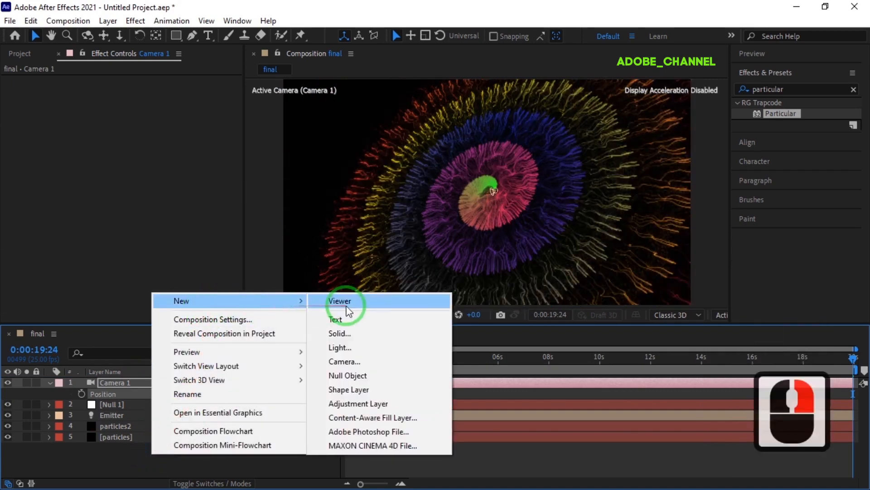
pyautogui.click(350, 403)
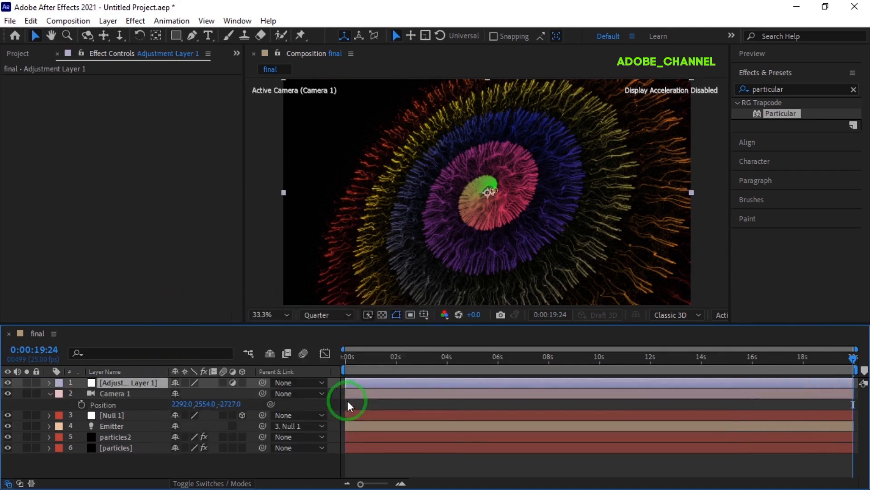
pyautogui.doubleClick(749, 93)
pyautogui.write('g')
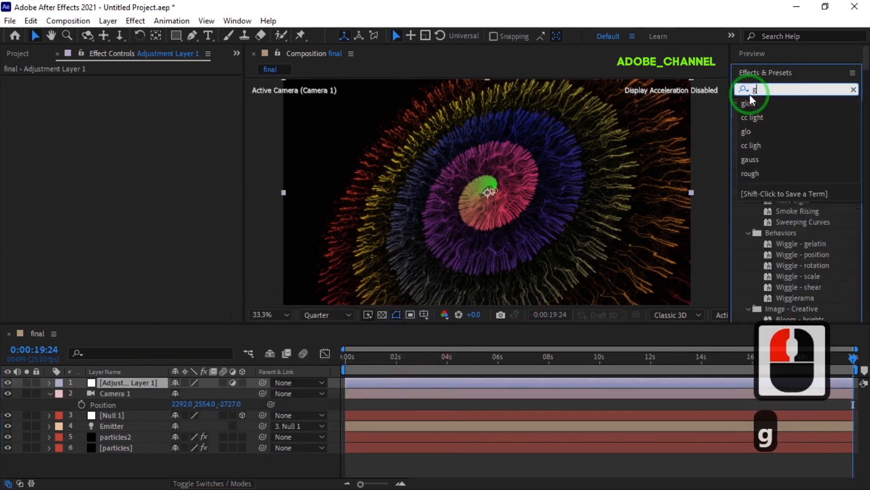
pyautogui.write('low')
pyautogui.doubleClick(781, 210)
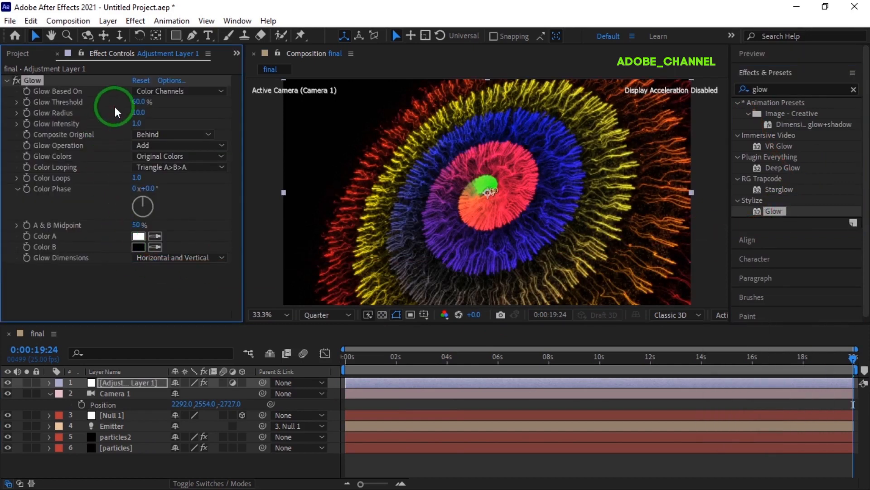
# Step: Set the Glow Threshold to 100% and Glow Radius to 100, and duplicate the Glow effect
pyautogui.click(137, 101)
pyautogui.write('100')
pyautogui.press('Return')
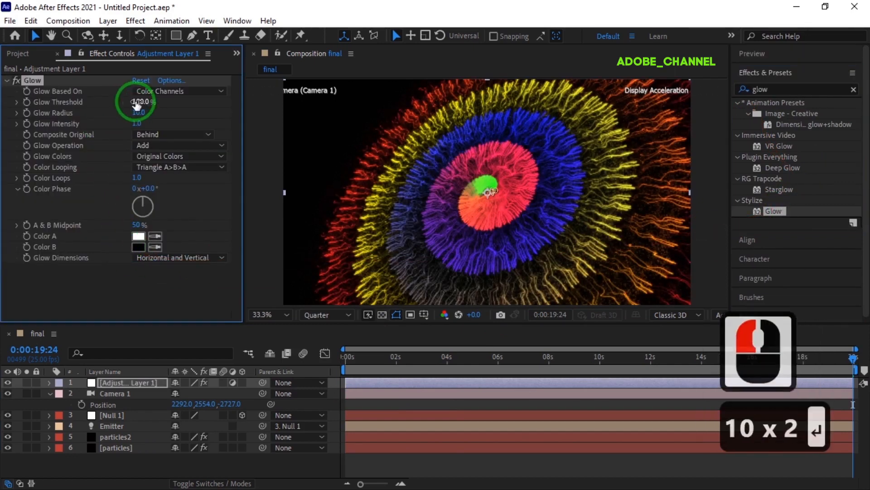
pyautogui.click(141, 113)
pyautogui.write('100')
pyautogui.press('Return')
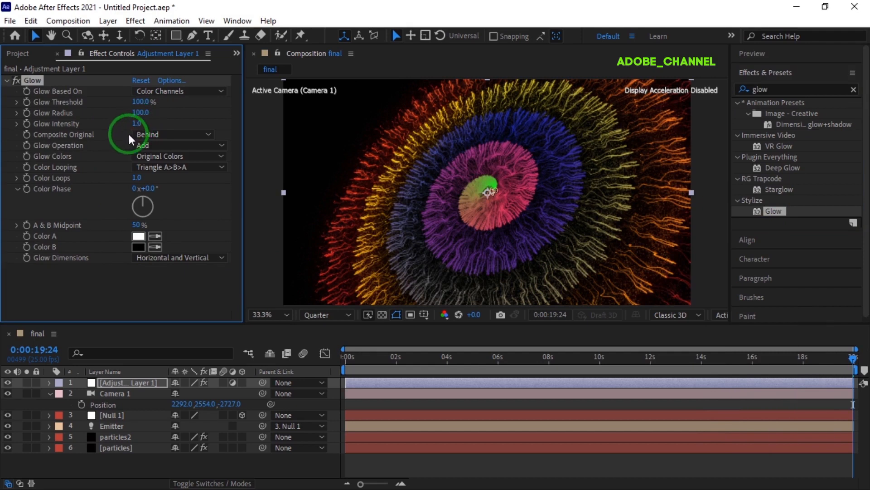
pyautogui.click(35, 79)
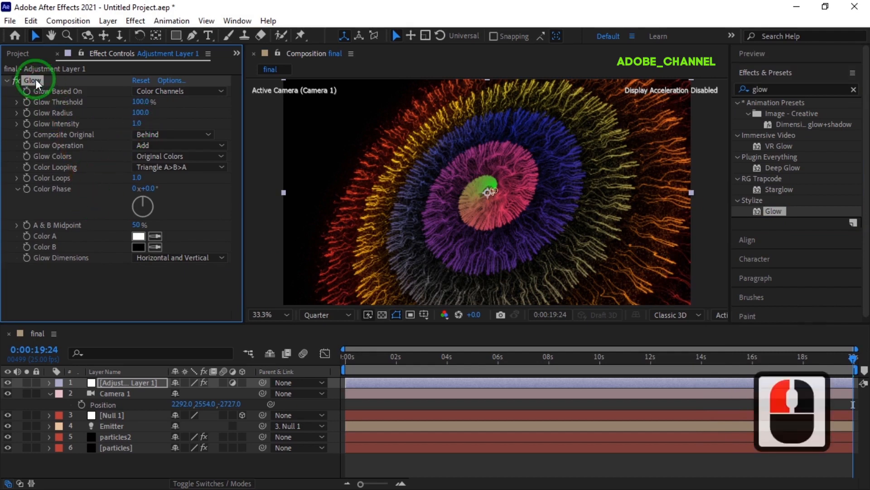
pyautogui.hotkey('ctrl', 'd')
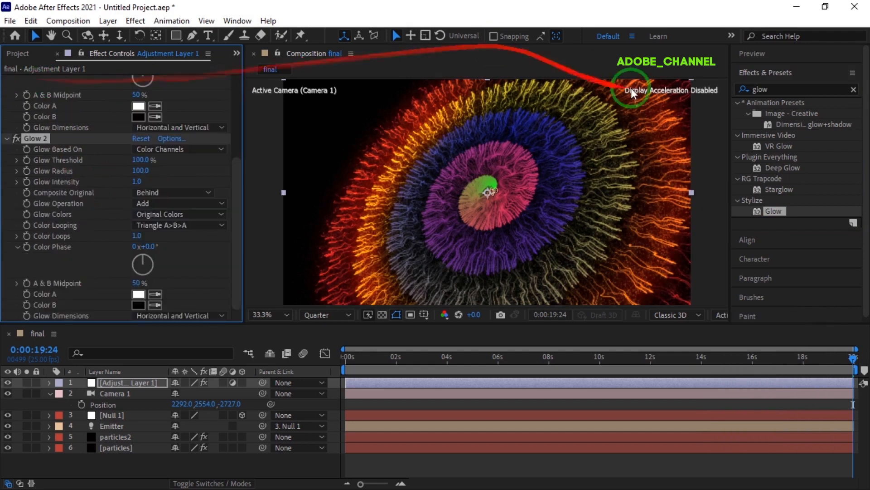
# Step: Apply the Curves effect to the adjustment layer and raise the midpoint of the RGB curve to brighten the image
pyautogui.click(739, 91)
pyautogui.write('curv')
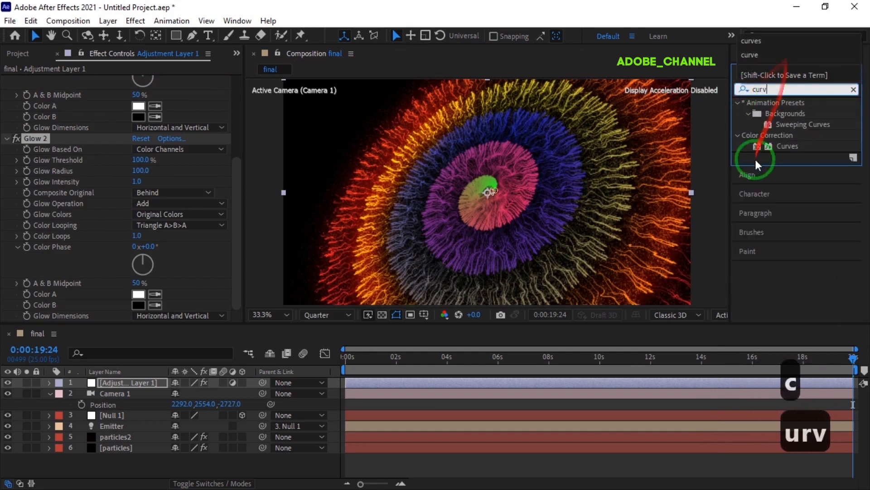
pyautogui.doubleClick(790, 146)
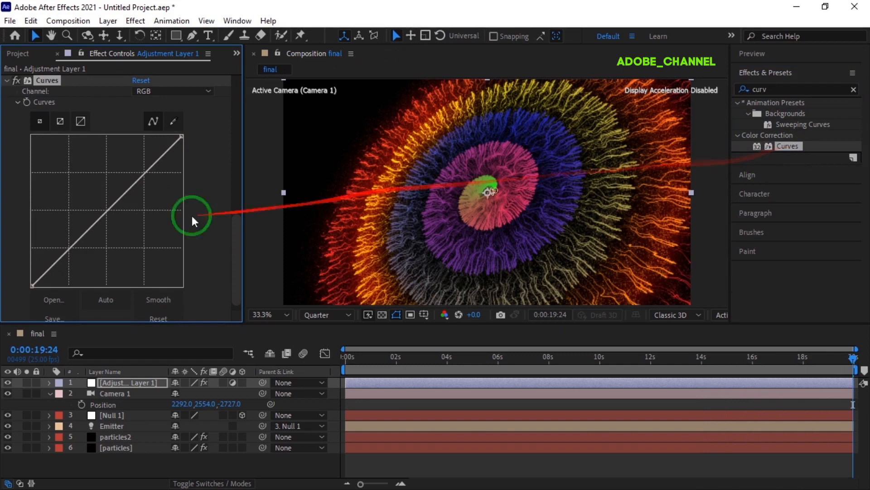
pyautogui.moveTo(108, 211); pyautogui.dragTo(92, 198)
# Step: Play a preview of the finished particle animation
pyautogui.click(793, 53)
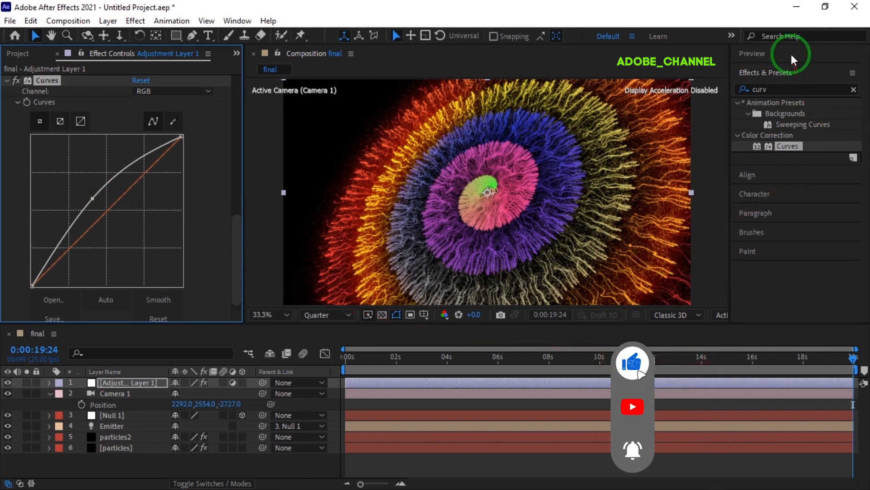
pyautogui.click(794, 72)
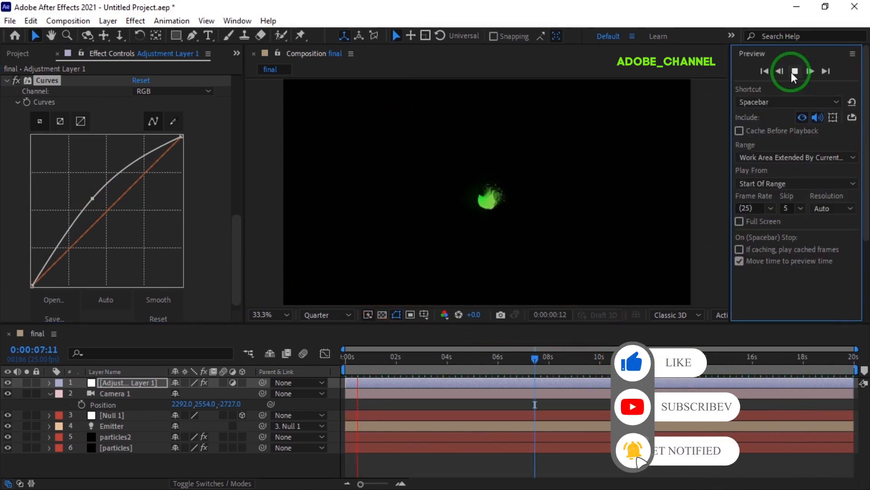